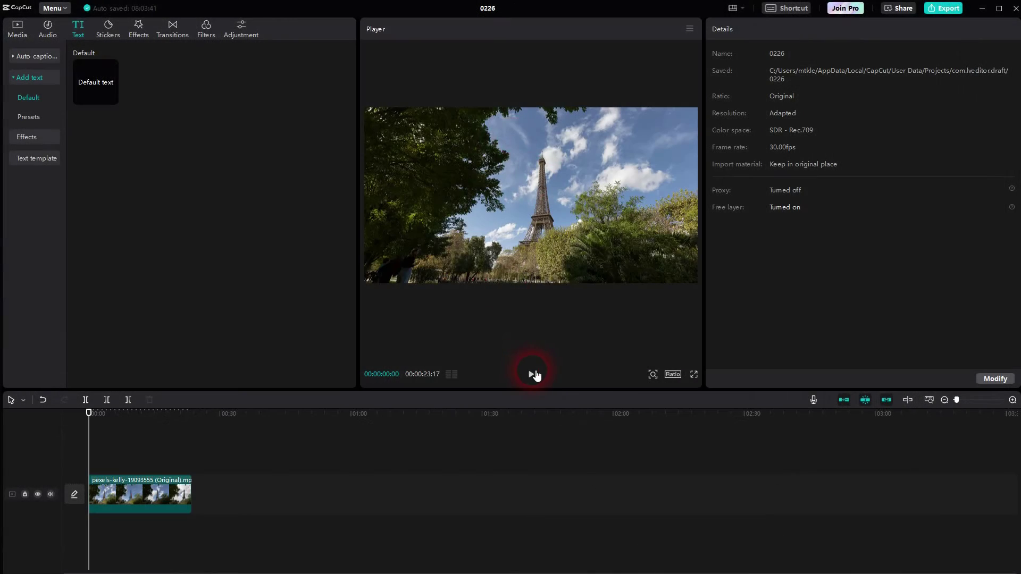
# Step: Play the beginning of the Eiffel Tower clip briefly and return the playhead to the start
pyautogui.click(532, 374)
pyautogui.click(529, 375)
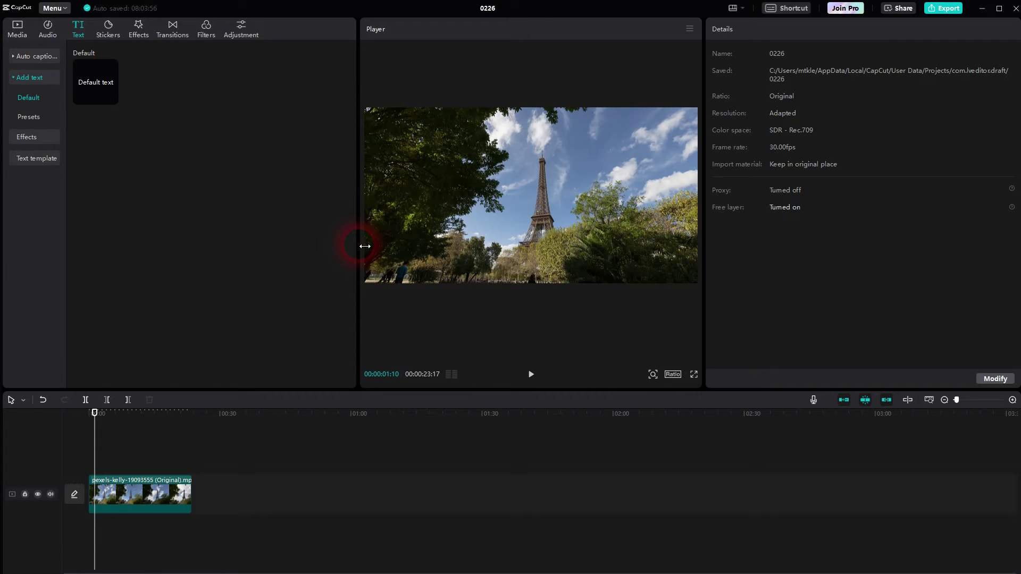
pyautogui.moveTo(99, 428); pyautogui.dragTo(57, 435)
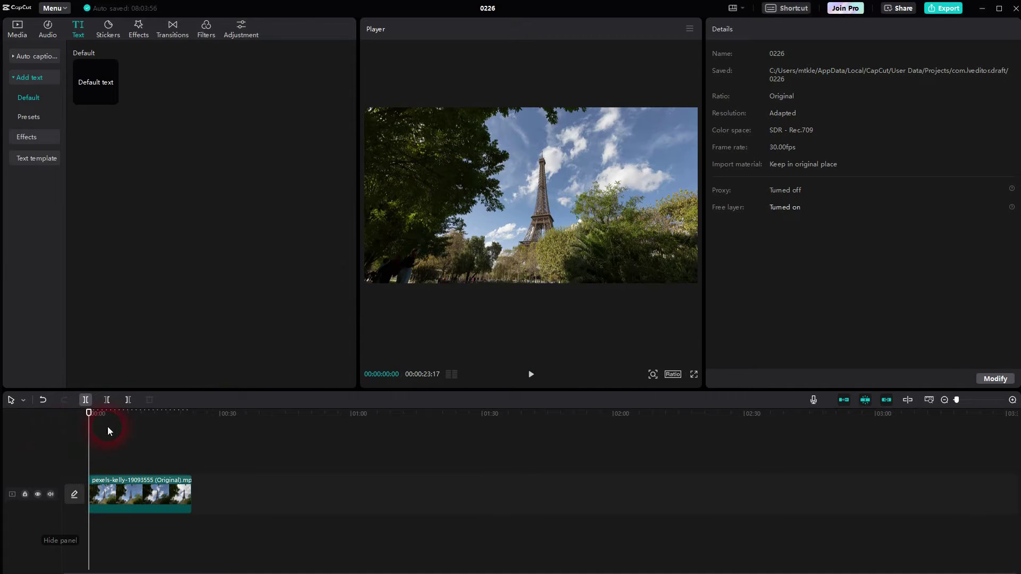
pyautogui.click(740, 12)
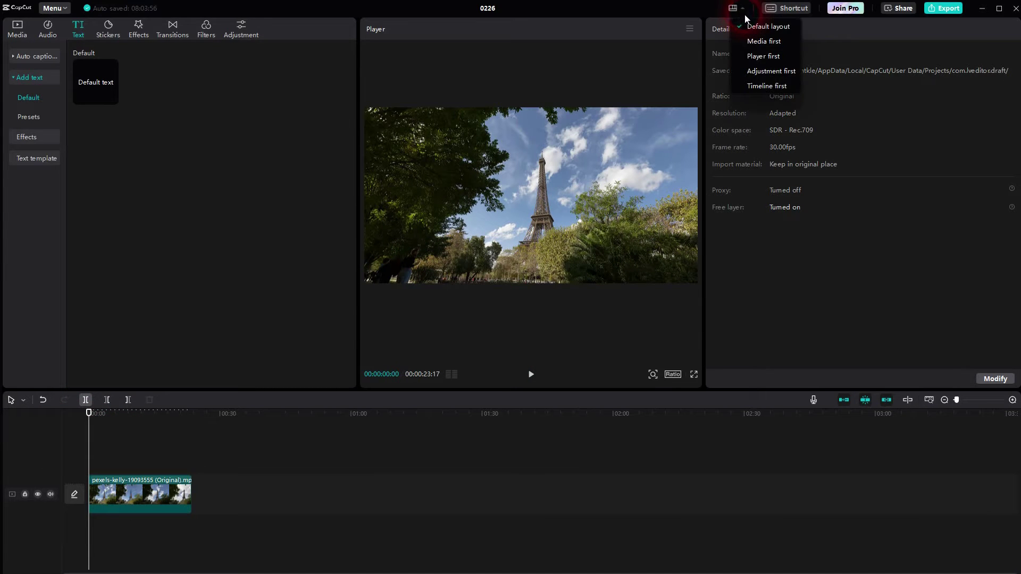
pyautogui.click(82, 110)
pyautogui.click(14, 28)
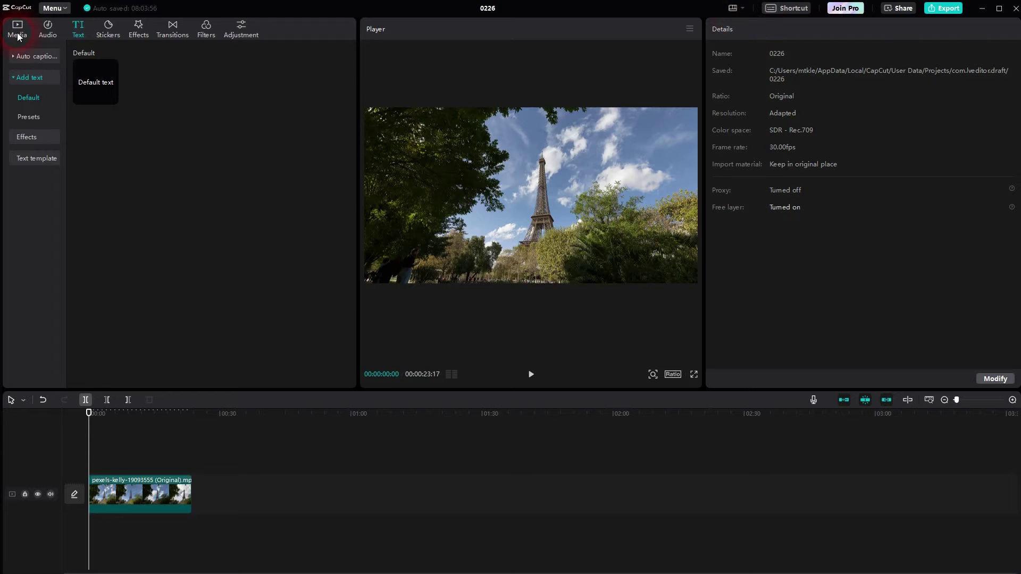
# Step: Add a default text layer at the start of the timeline and extend it to the end of the video clip
pyautogui.click(75, 29)
pyautogui.click(101, 85)
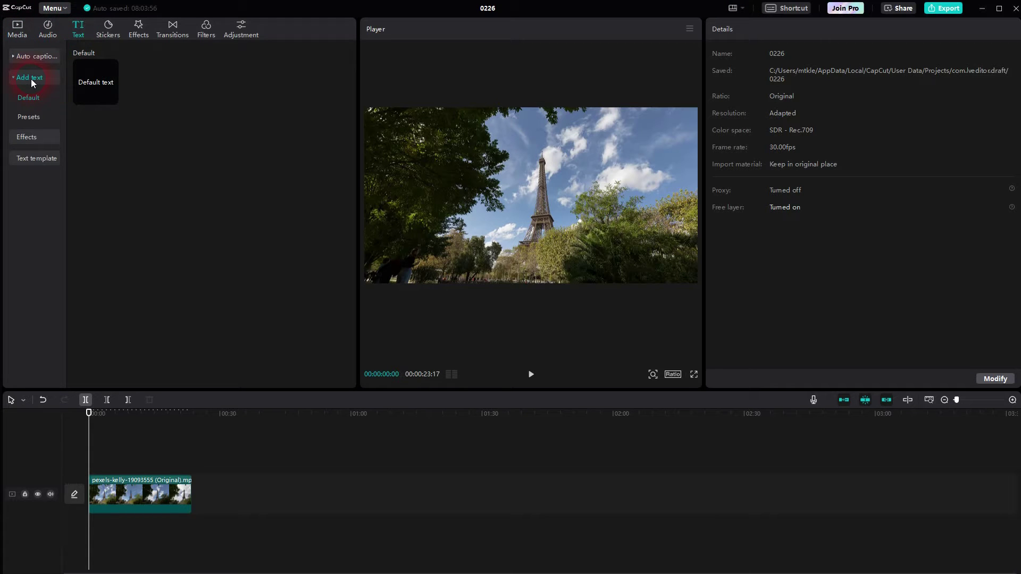
pyautogui.click(27, 96)
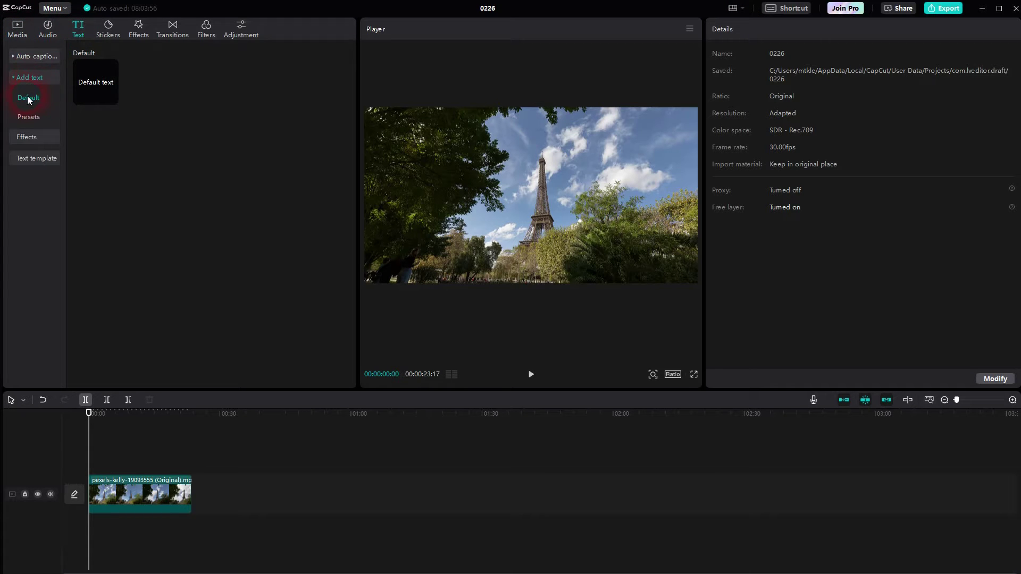
pyautogui.click(111, 98)
pyautogui.click(98, 465)
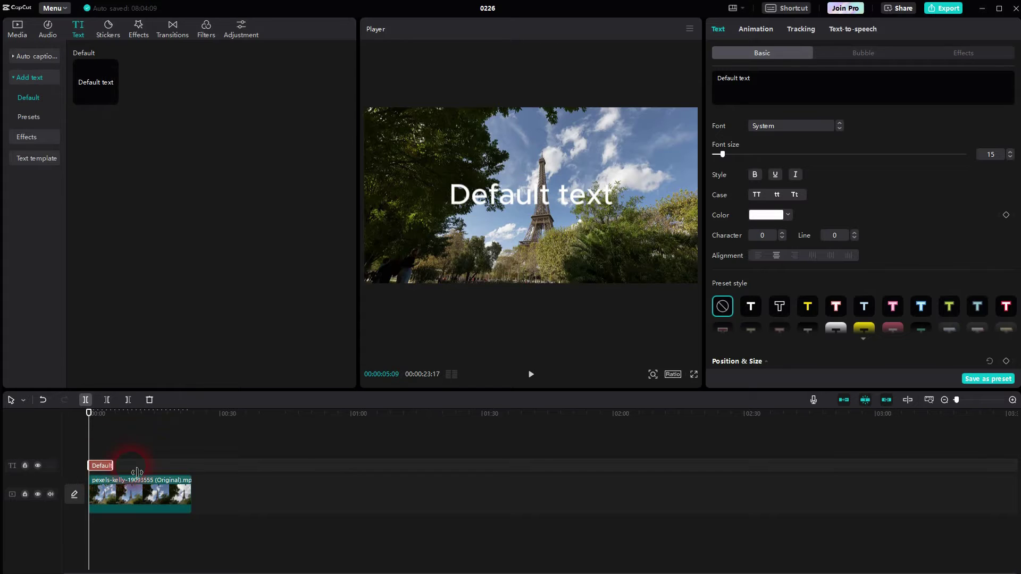
pyautogui.moveTo(137, 472); pyautogui.dragTo(197, 476)
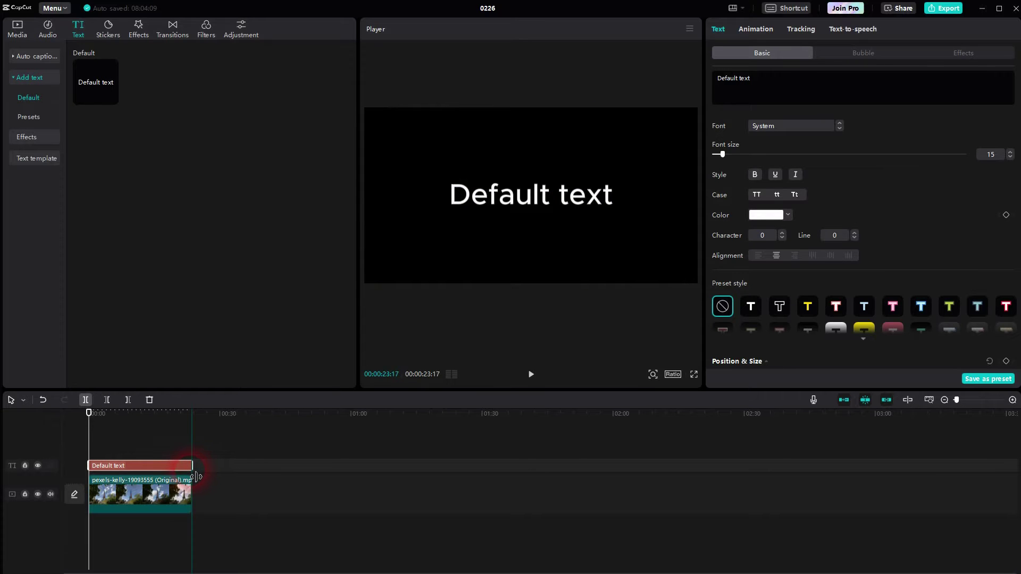
# Step: Replace the default text with the copied Lorem ipsum passage and shift the text so its beginning sits in the lower part of the frame
pyautogui.moveTo(760, 81); pyautogui.dragTo(719, 79)
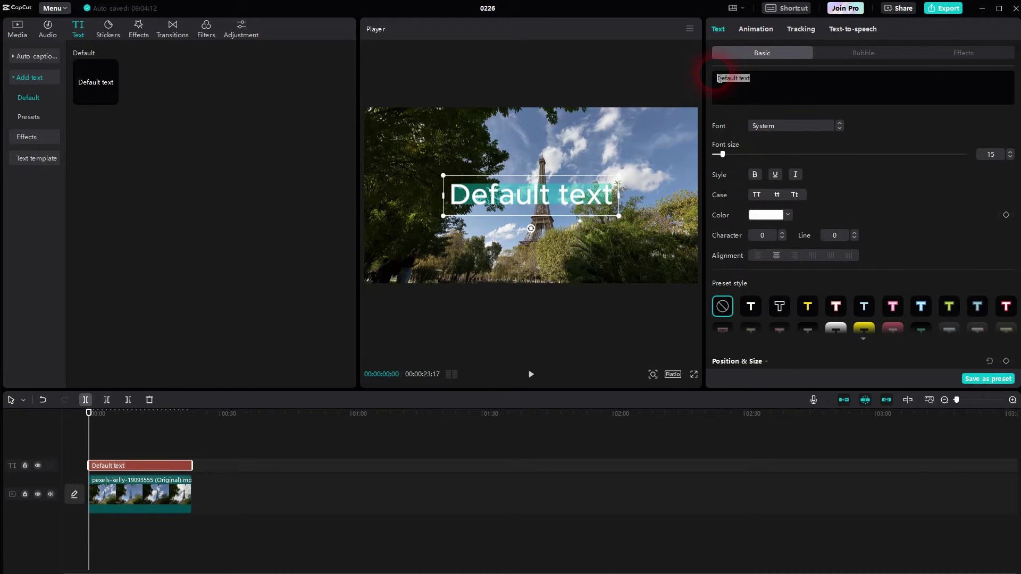
pyautogui.write('Lorem ipsum dolor sit amet, consetetur sadipscing elitr, sed diam nonumy eirmod tempor invidunt ut labore et dolore magna aliquyam erat, sed diam voluptua.')
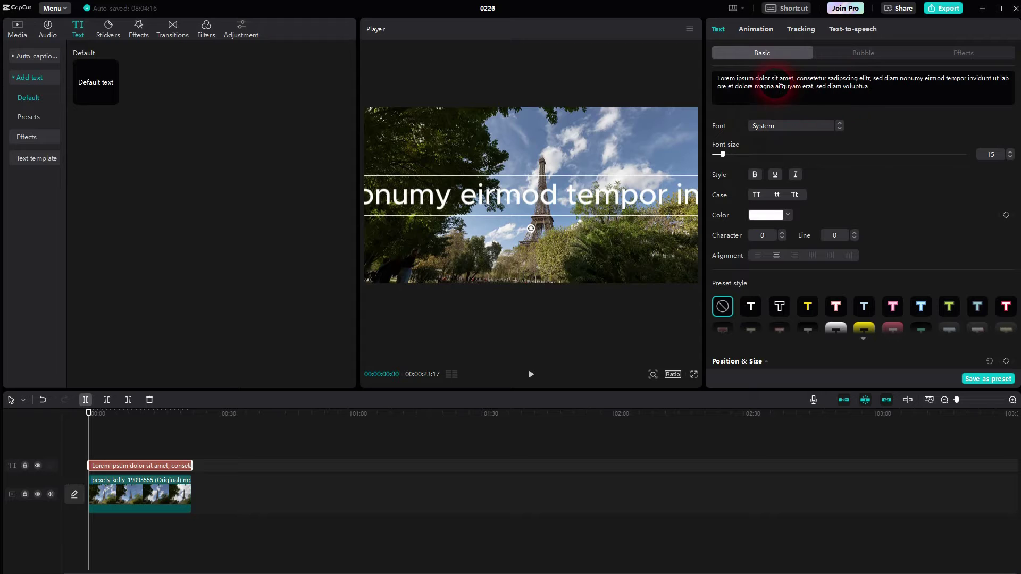
pyautogui.click(497, 183)
pyautogui.moveTo(498, 188); pyautogui.dragTo(514, 259)
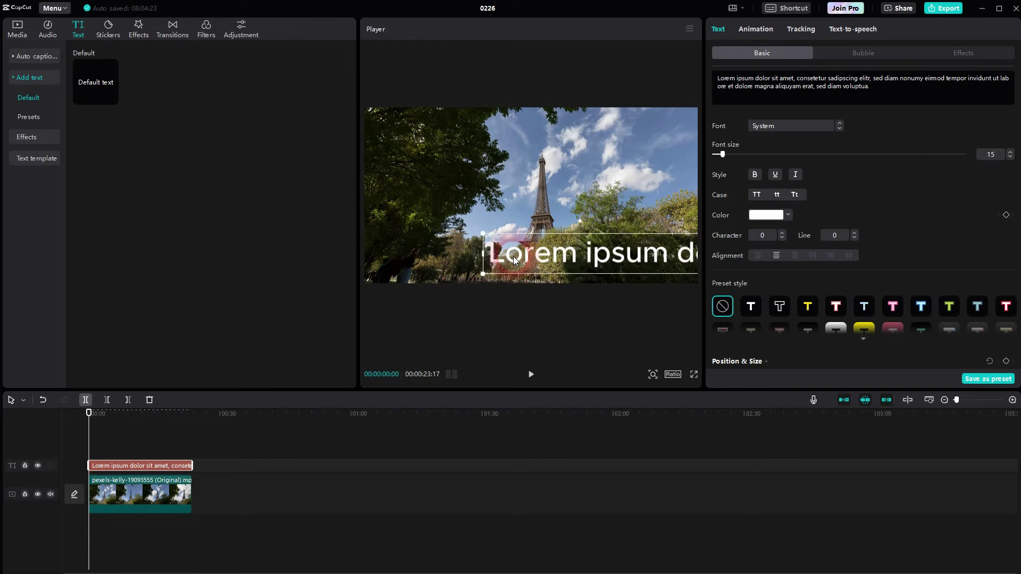
# Step: Set the text's font size to 10, make it bold, and keep its beginning near the frame's lower edge
pyautogui.click(995, 157)
pyautogui.click(1011, 161)
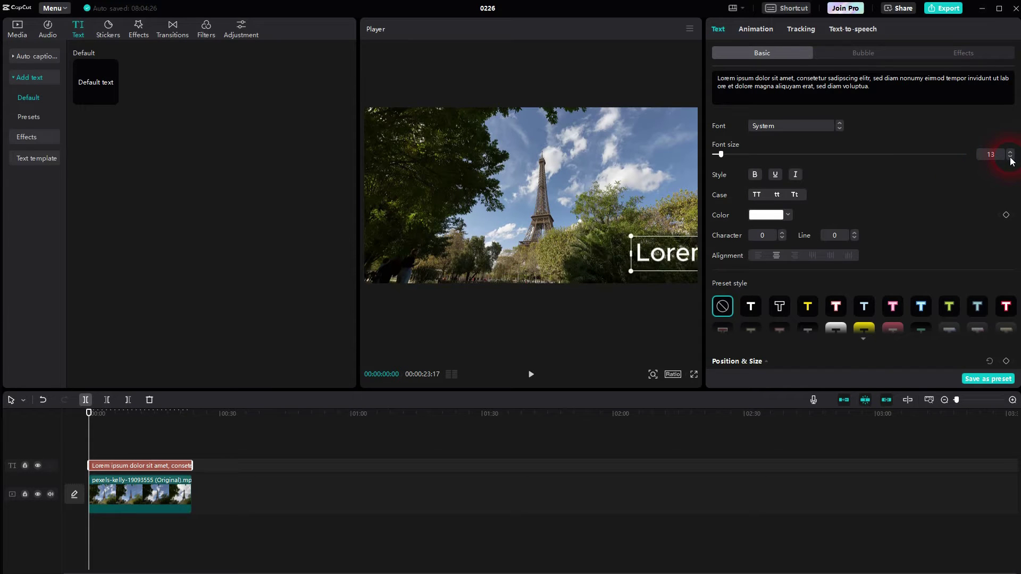
pyautogui.click(572, 238)
pyautogui.click(1011, 160)
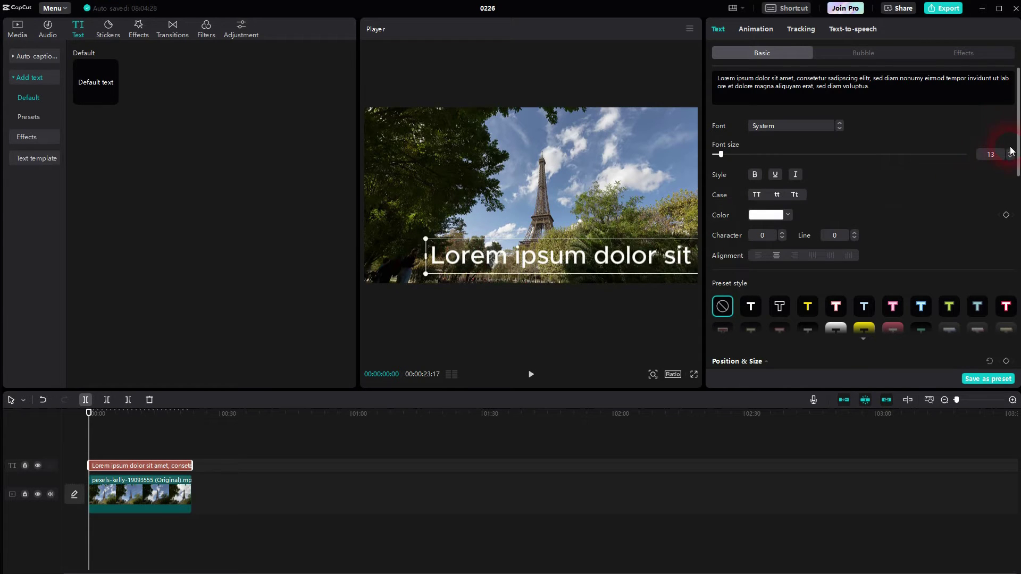
pyautogui.click(1011, 161)
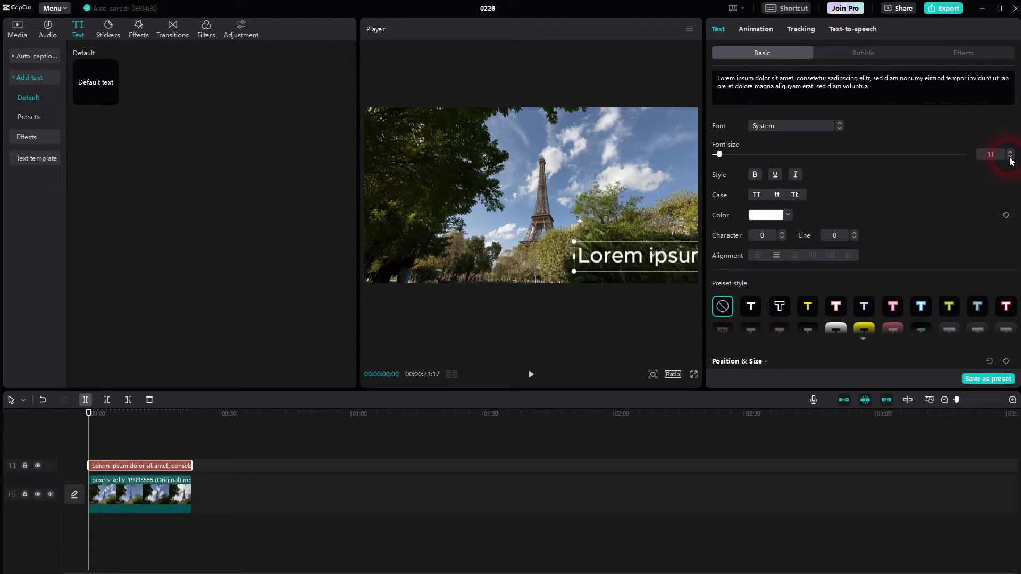
pyautogui.click(1012, 162)
pyautogui.moveTo(672, 260); pyautogui.dragTo(570, 264)
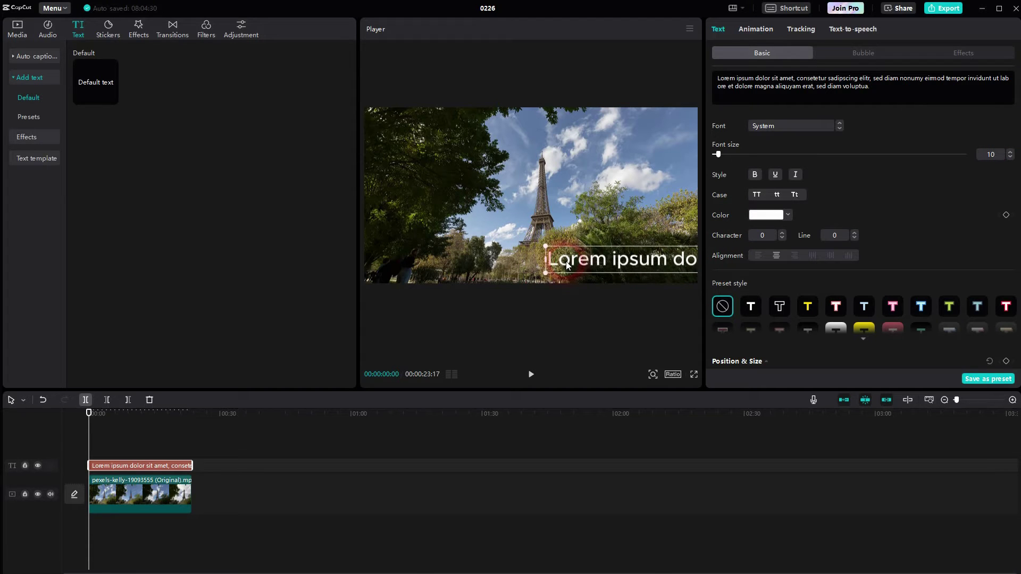
pyautogui.click(756, 176)
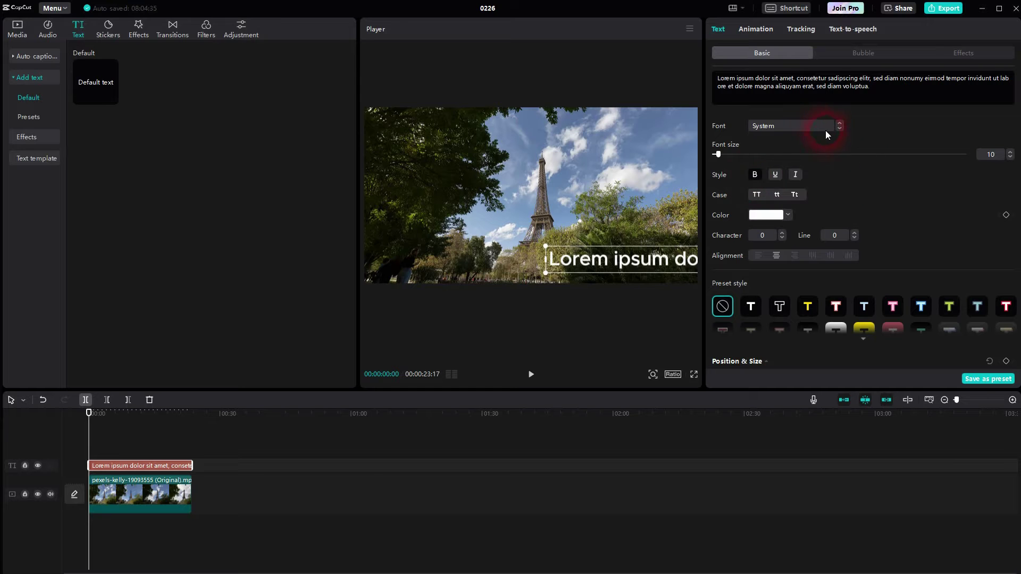
# Step: Turn on the text background and colour it dark red (9B1D1D)
pyautogui.scroll(-6, 853, 197)
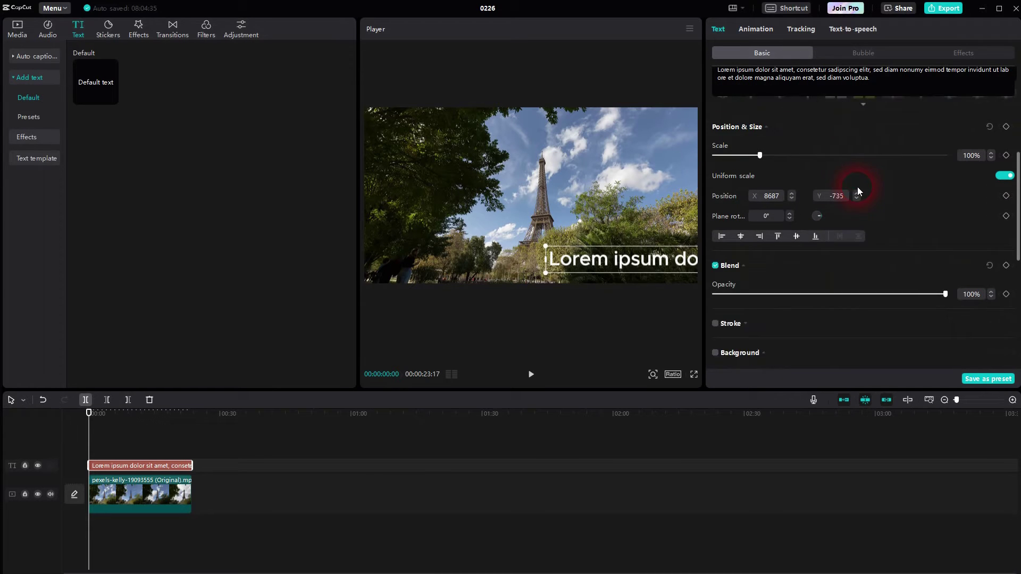
pyautogui.click(716, 321)
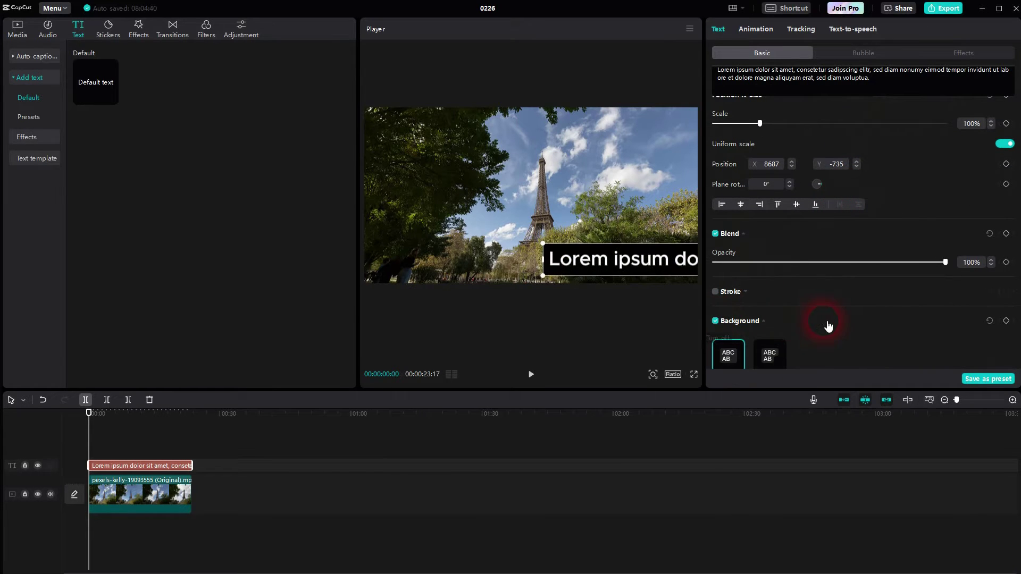
pyautogui.scroll(-1, 827, 319)
pyautogui.click(781, 348)
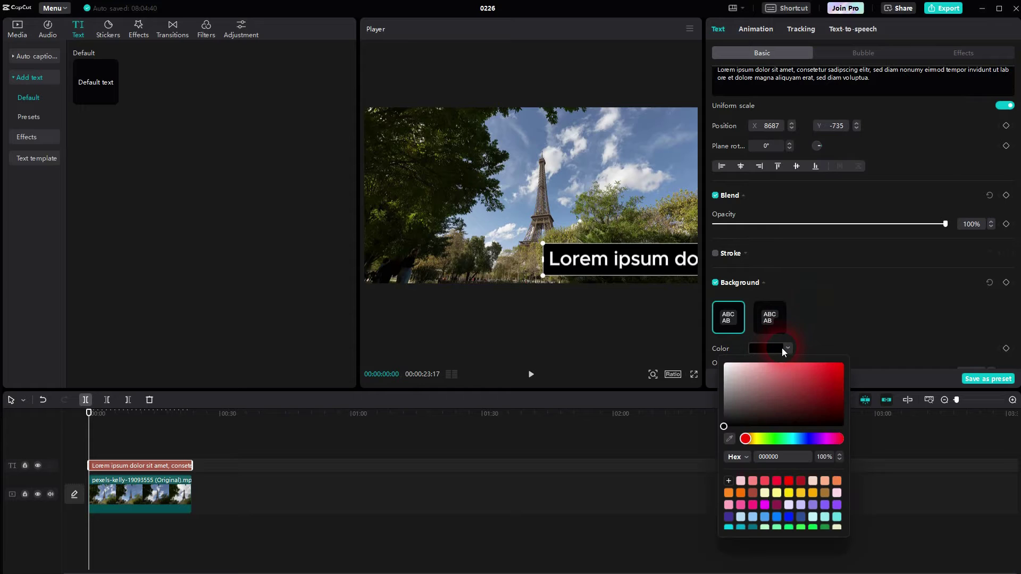
pyautogui.click(822, 389)
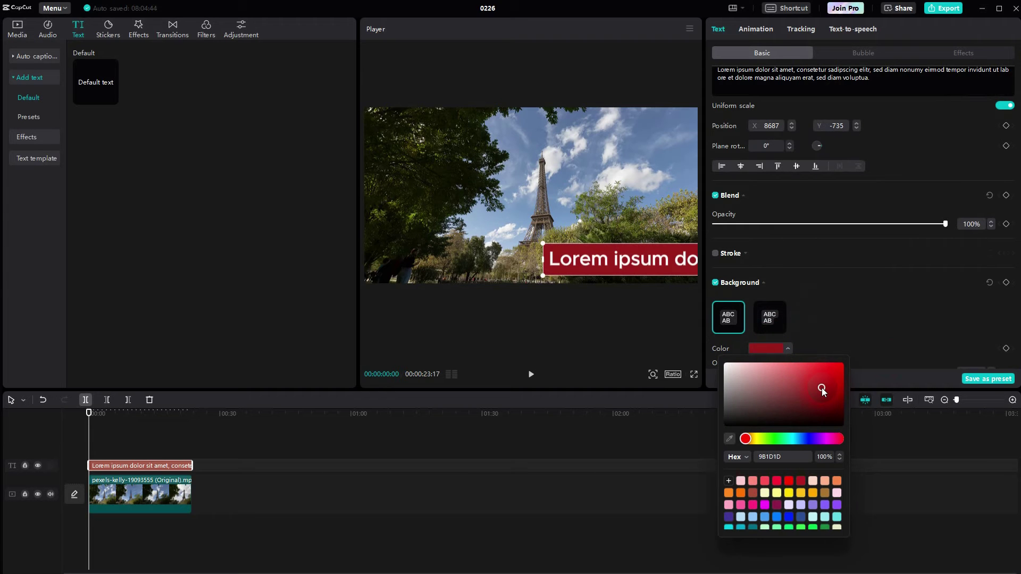
pyautogui.click(886, 303)
# Step: Set the text background's height to 0% and its width to 100%
pyautogui.scroll(-1, 898, 298)
pyautogui.scroll(-5, 899, 297)
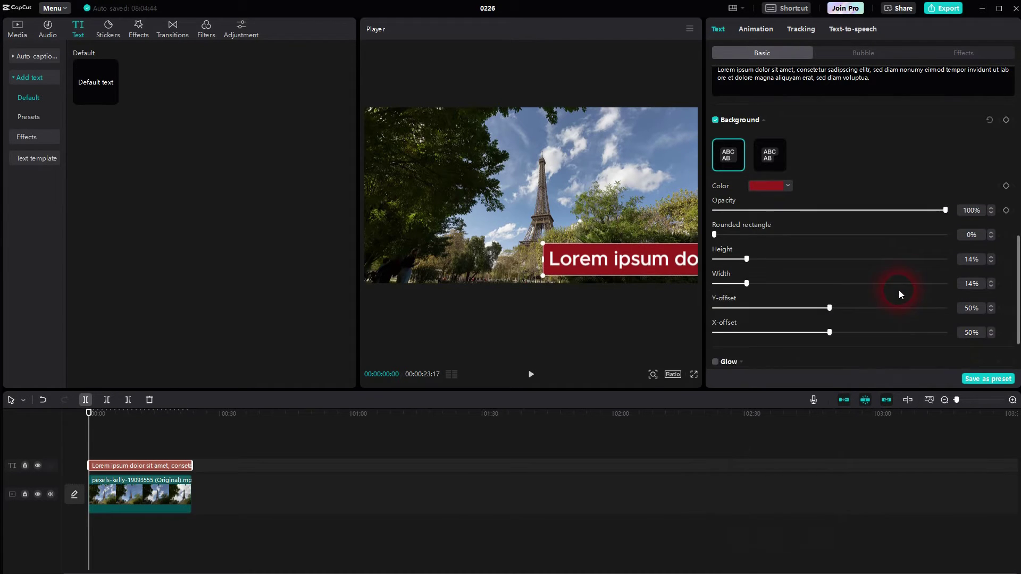
pyautogui.moveTo(748, 238); pyautogui.dragTo(992, 249)
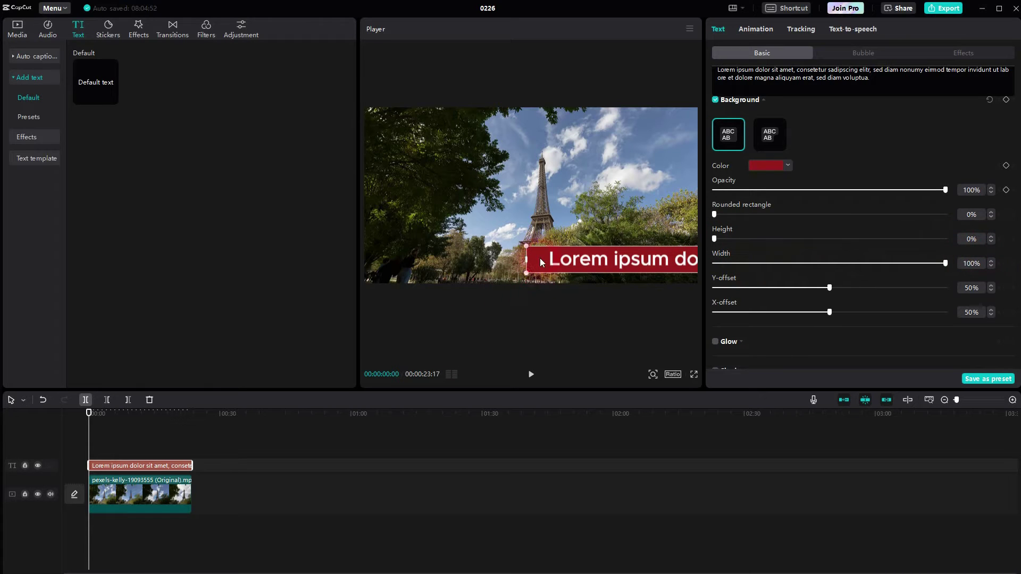
# Step: Move the text banner out past the frame's right edge to about X 10748, Y -783, and add a position keyframe at 00:00:00:00
pyautogui.scroll(10, 863, 136)
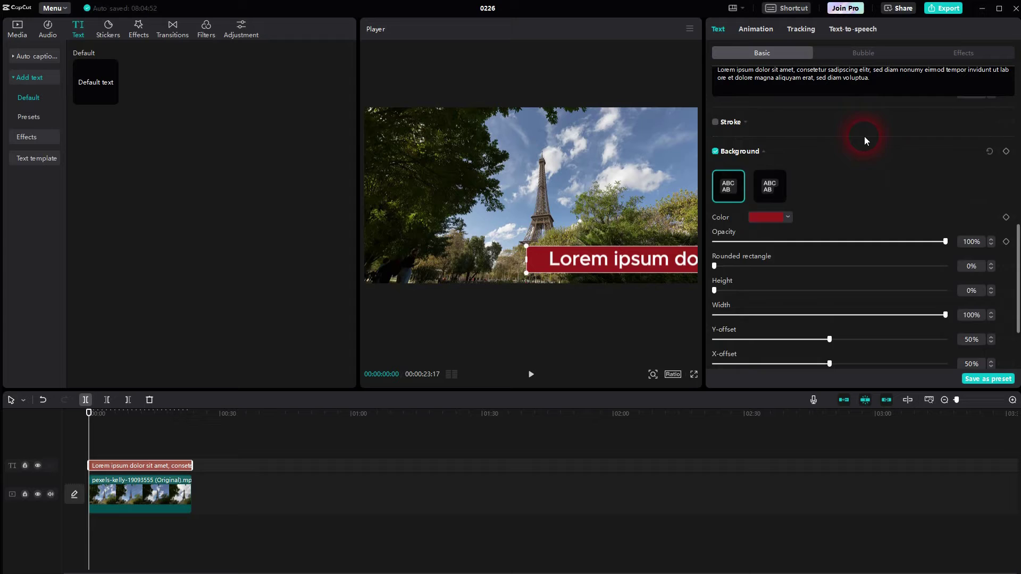
pyautogui.scroll(-4, 870, 141)
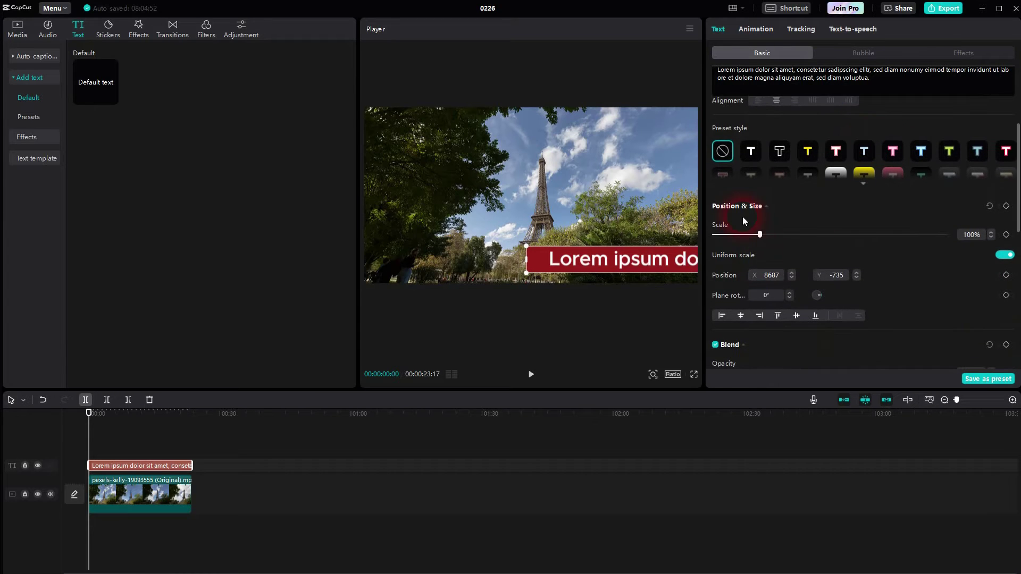
pyautogui.click(767, 209)
pyautogui.click(769, 210)
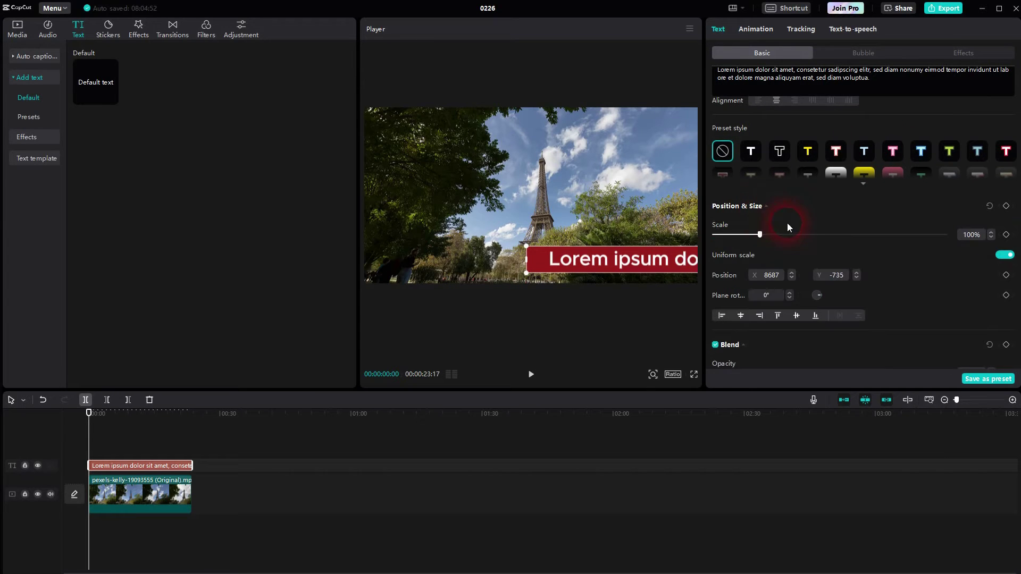
pyautogui.moveTo(537, 260); pyautogui.dragTo(638, 269)
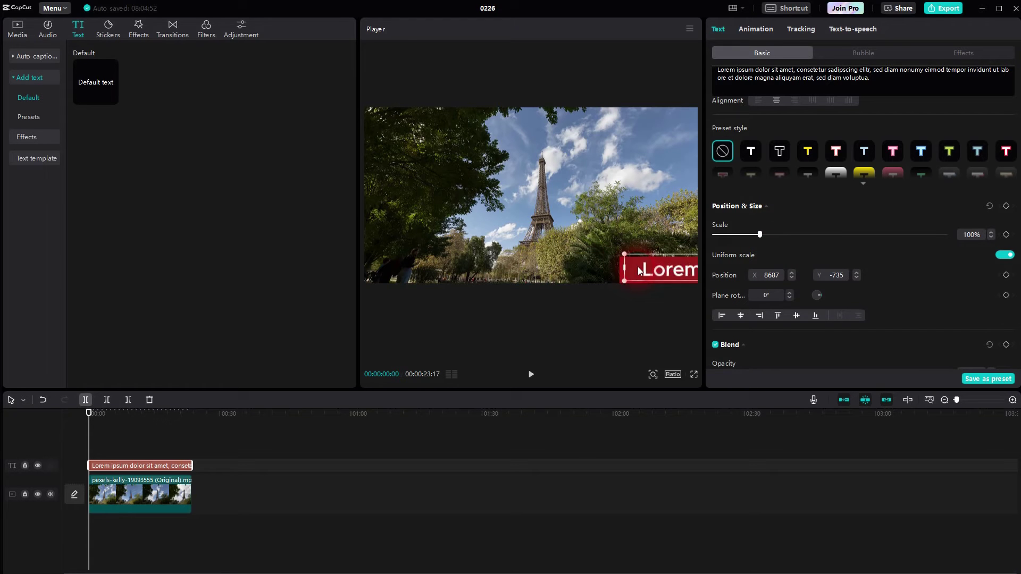
pyautogui.moveTo(714, 264); pyautogui.dragTo(965, 282)
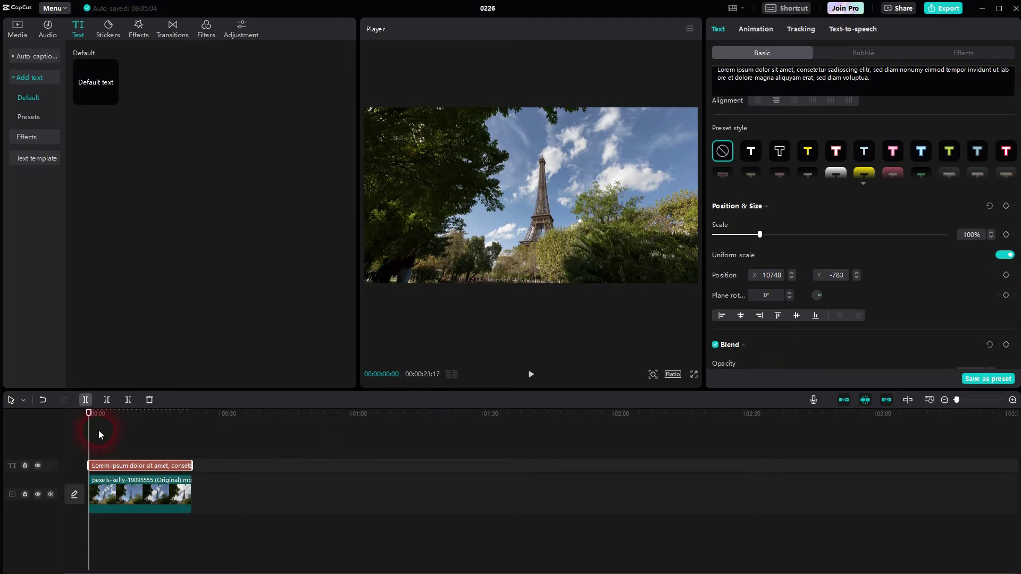
pyautogui.click(1005, 275)
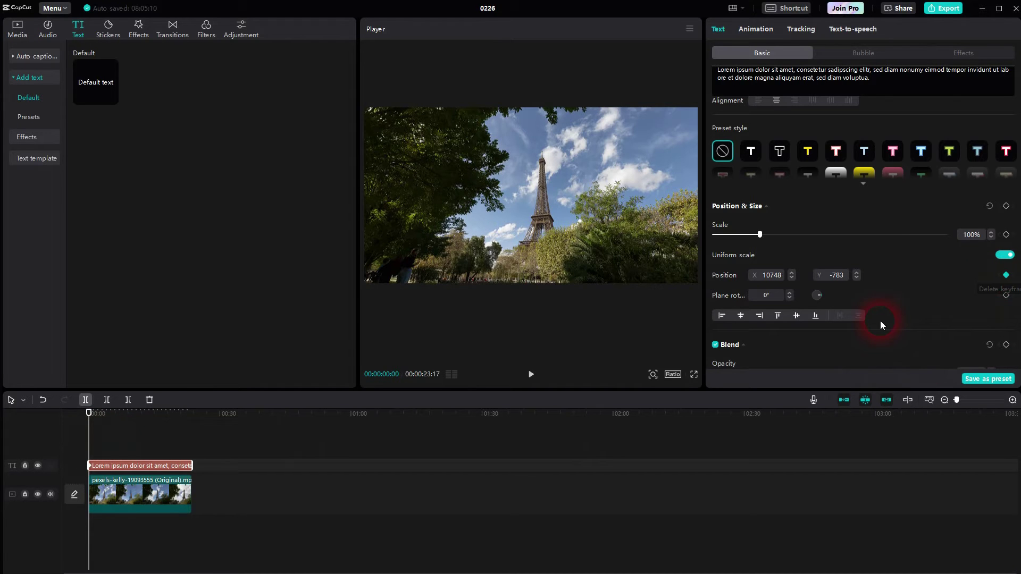
# Step: Add a second position keyframe at the end of the text, 00:00:23:17, and set its X position to 1748
pyautogui.moveTo(93, 449); pyautogui.dragTo(197, 458)
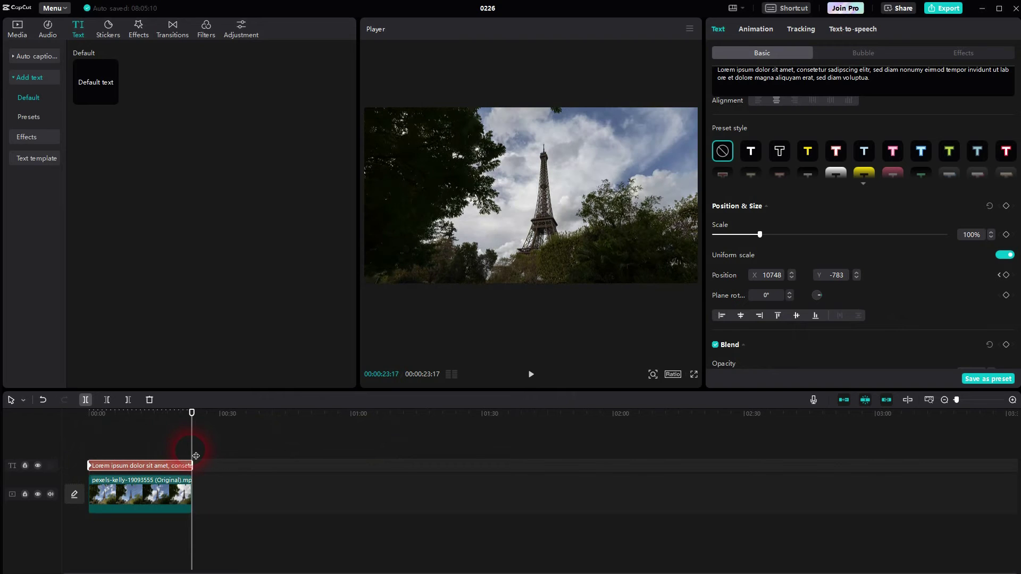
pyautogui.click(1006, 274)
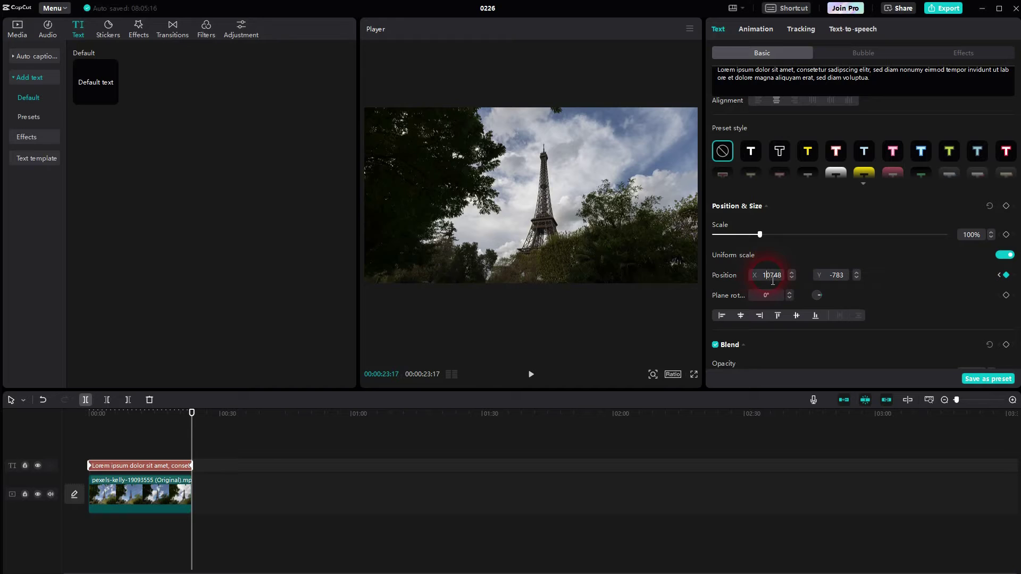
pyautogui.press('BackSpace')
pyautogui.click(879, 342)
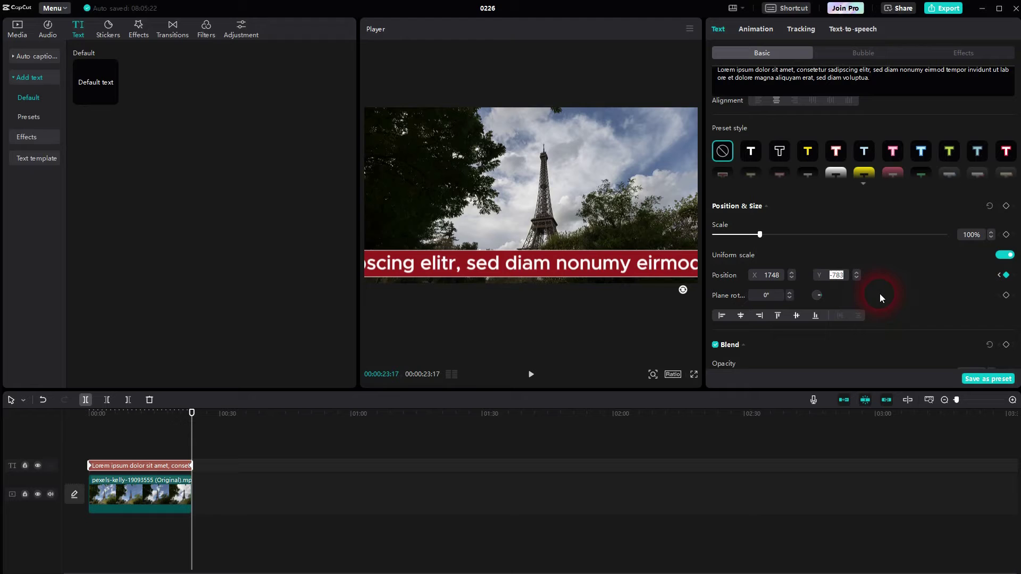
# Step: Move the text out past the frame's left edge at the end keyframe, to about X -10828, with Y set to -783
pyautogui.moveTo(626, 266); pyautogui.dragTo(231, 275)
pyautogui.moveTo(531, 275); pyautogui.dragTo(438, 290)
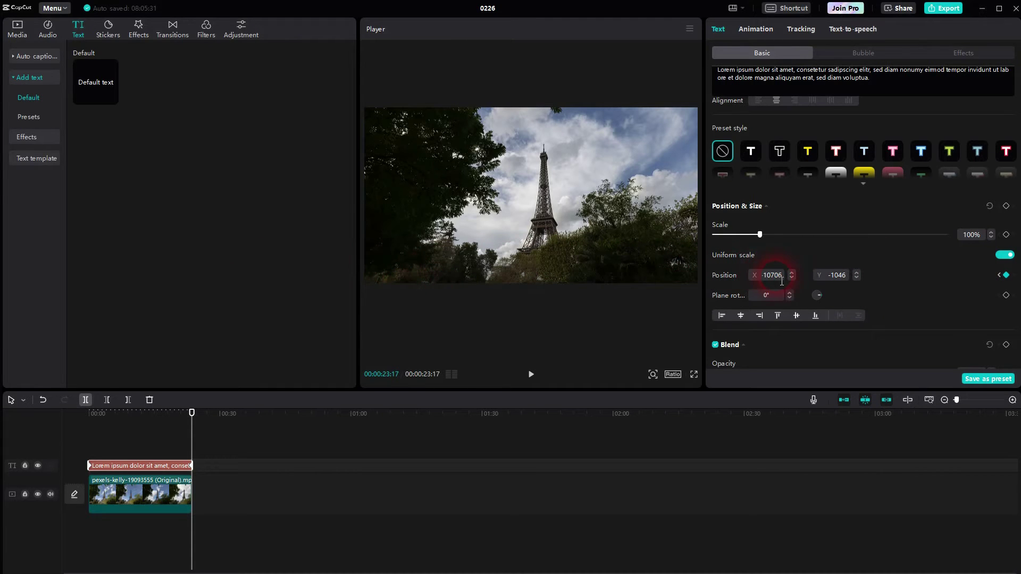
pyautogui.hotkey('ctrl', 'z')
pyautogui.moveTo(557, 250); pyautogui.dragTo(241, 253)
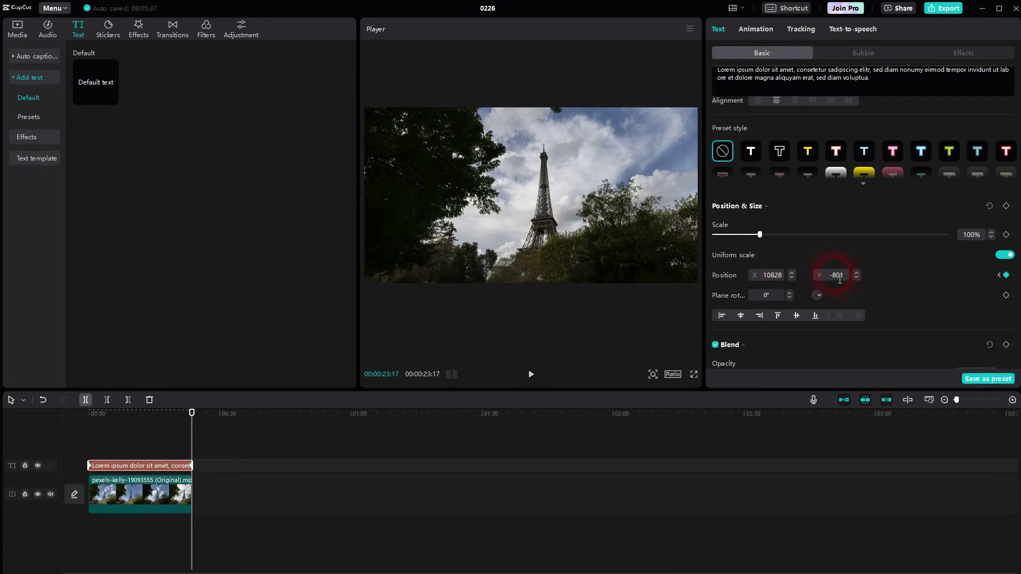
pyautogui.write('-783')
# Step: Check the start and end position keyframes and play the scrolling text from the beginning
pyautogui.click(1000, 276)
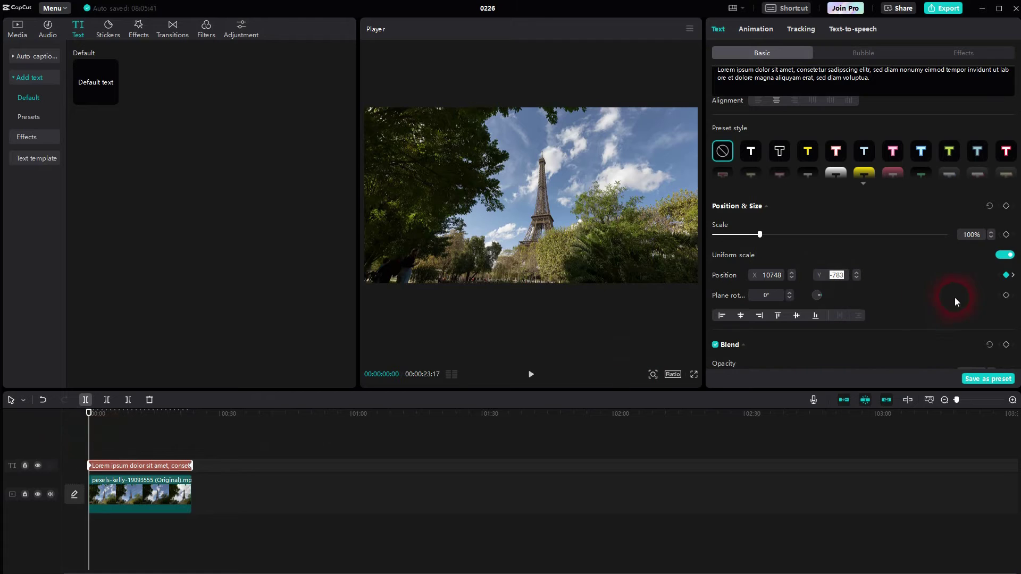
pyautogui.click(1013, 275)
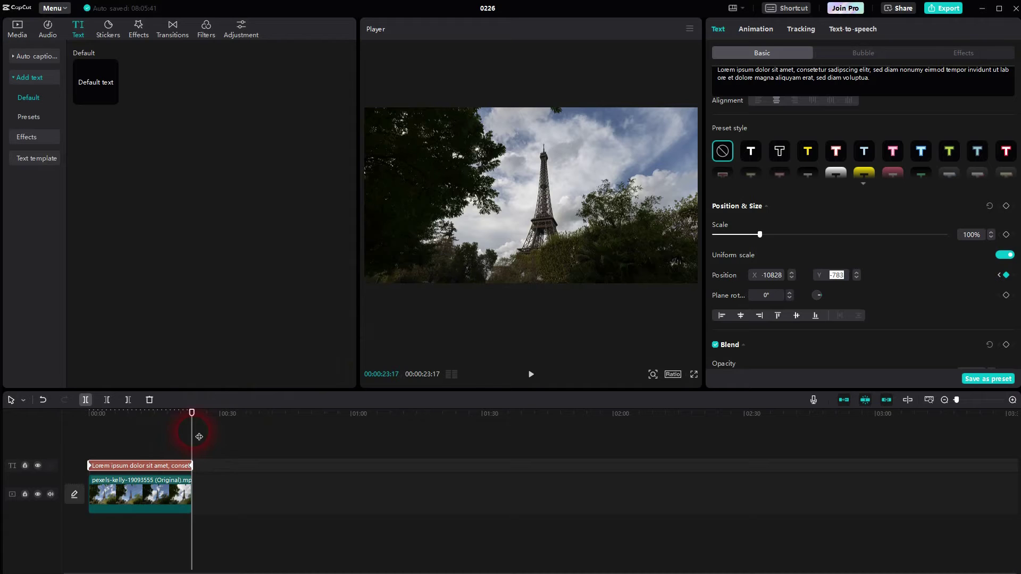
pyautogui.click(58, 435)
pyautogui.click(541, 375)
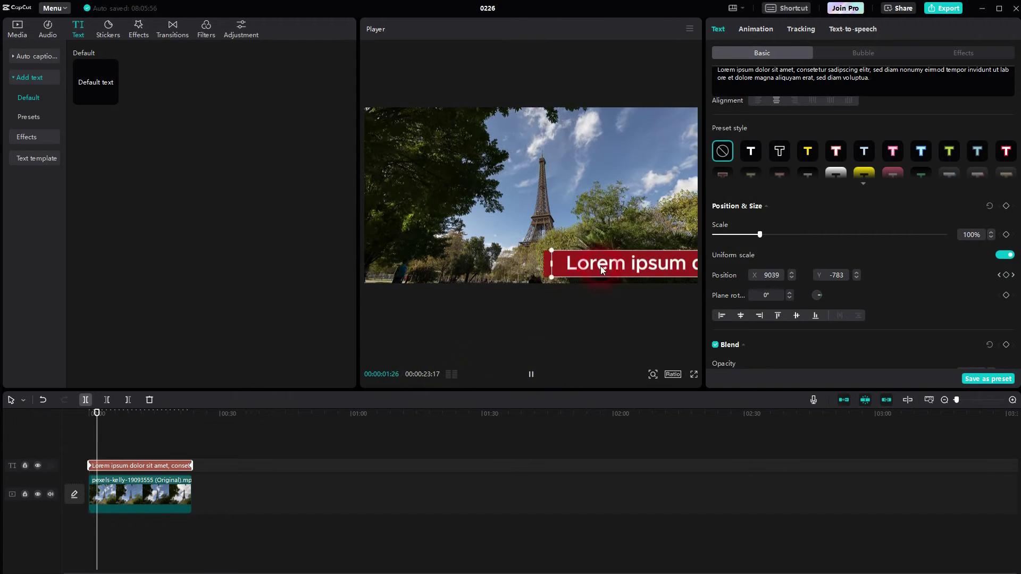
pyautogui.click(532, 375)
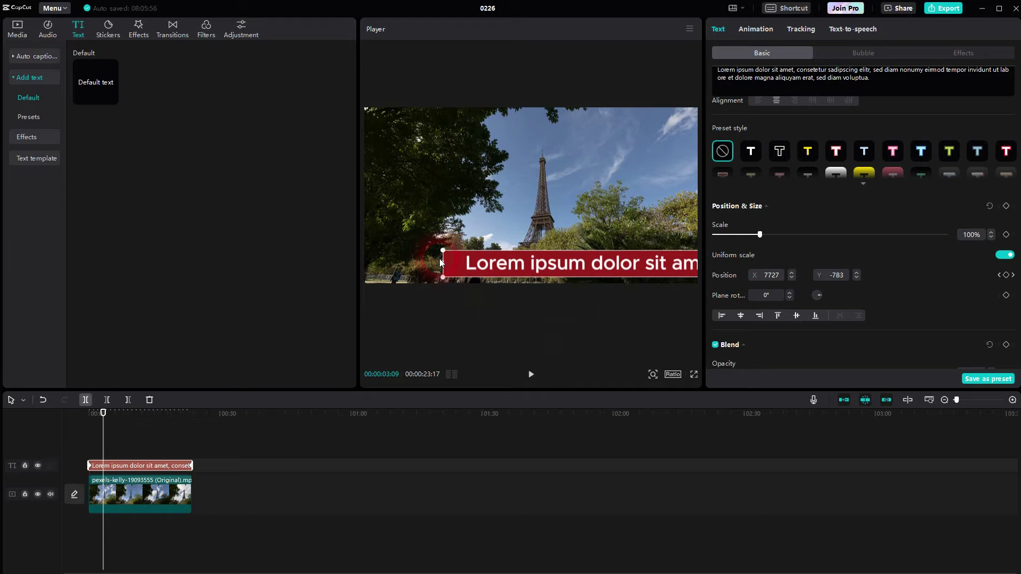
# Step: Play more of the scrolling text with the video clip selected, and reduce the clip's scale to 98%
pyautogui.click(127, 496)
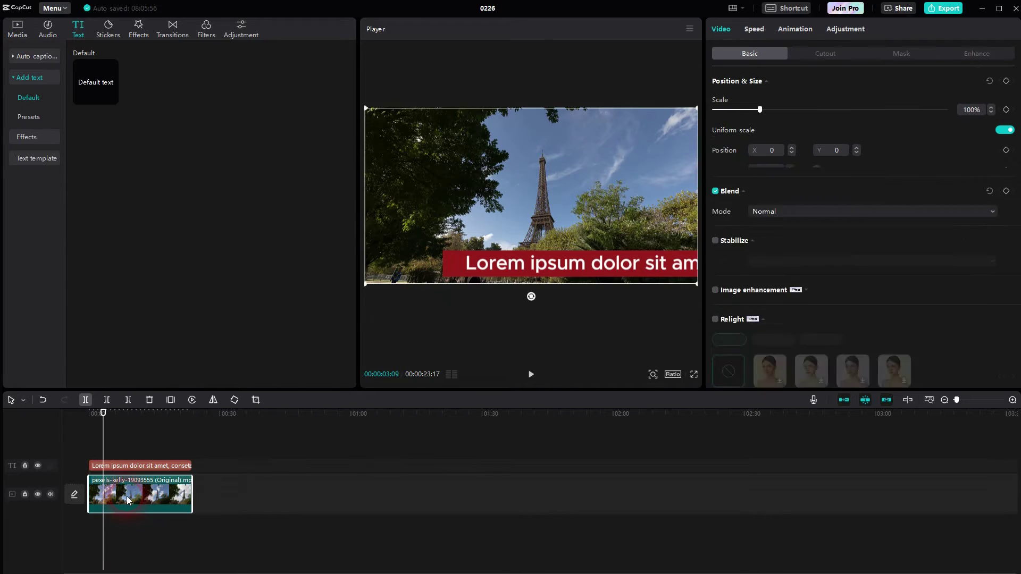
pyautogui.click(530, 374)
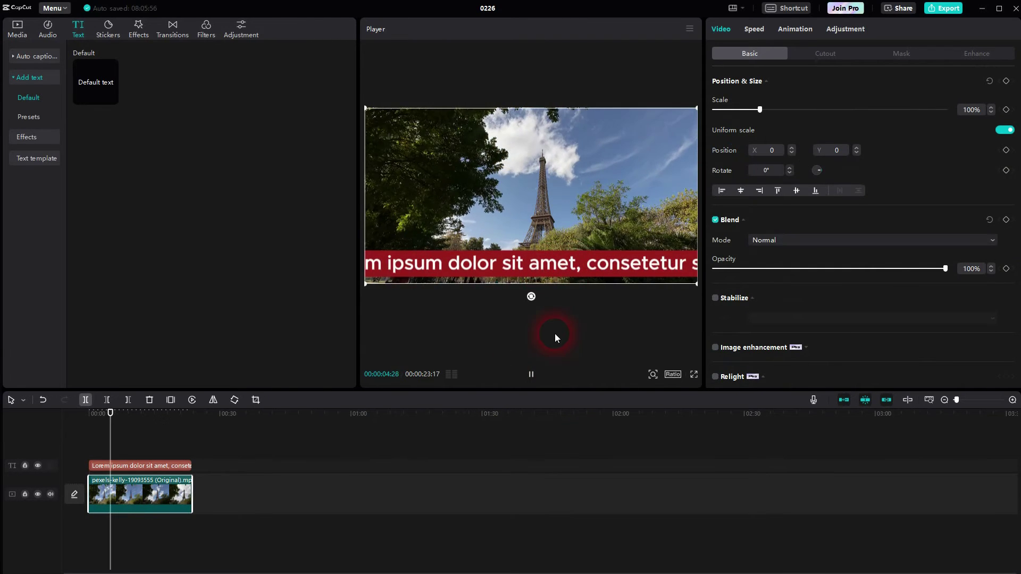
pyautogui.click(532, 374)
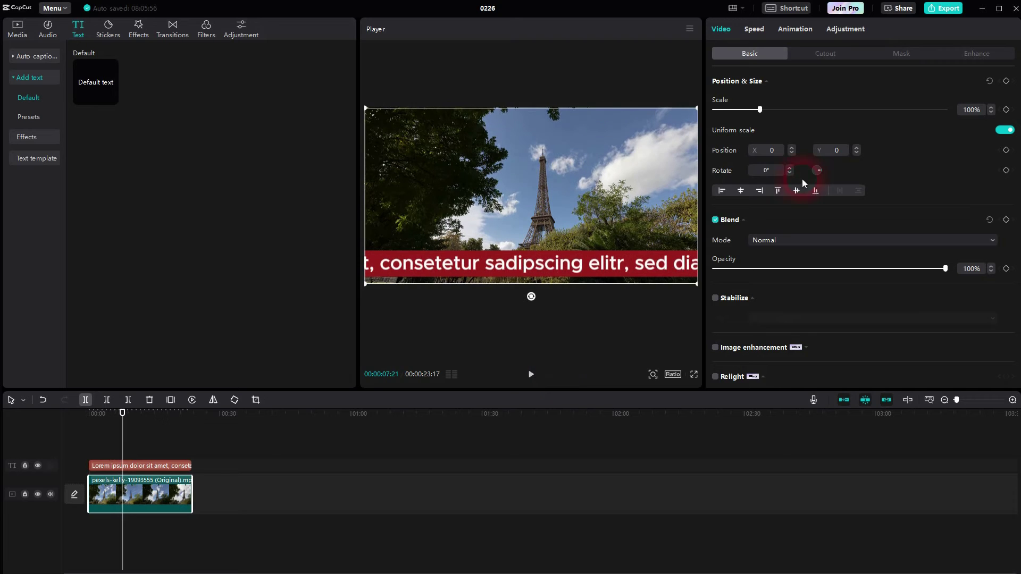
pyautogui.click(991, 112)
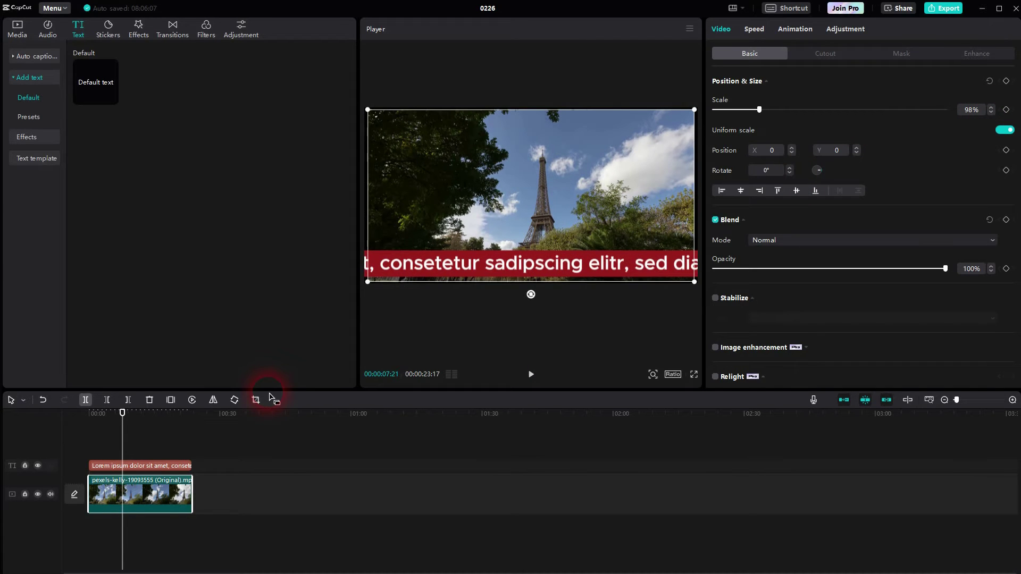
# Step: Undo the scale reduction on the video clip
pyautogui.hotkey('ctrl', 'z')
pyautogui.hotkey('ctrl', 'z')
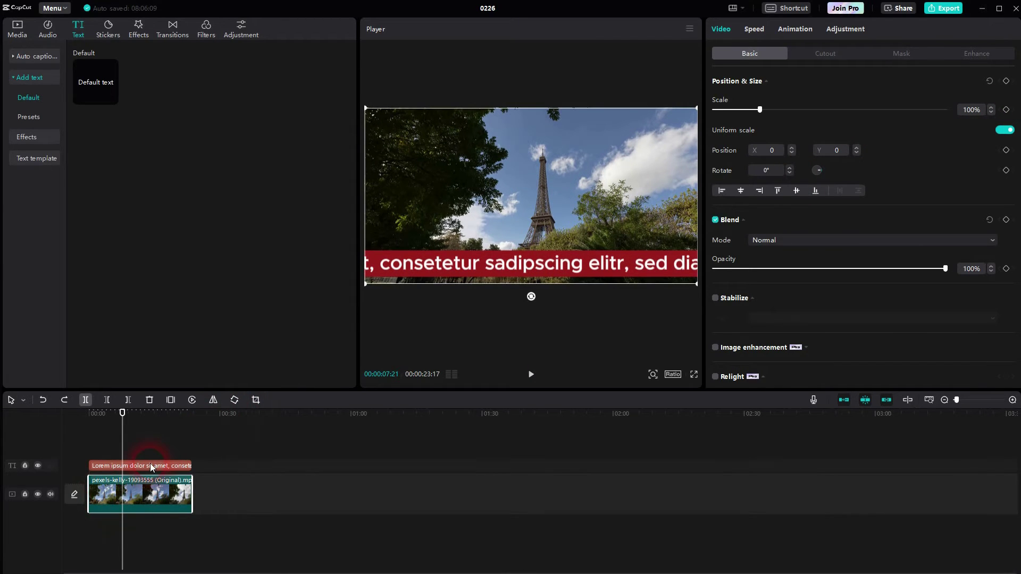
# Step: Try reducing the scrolling text's scale to 94%, and set it back to 100%
pyautogui.click(151, 466)
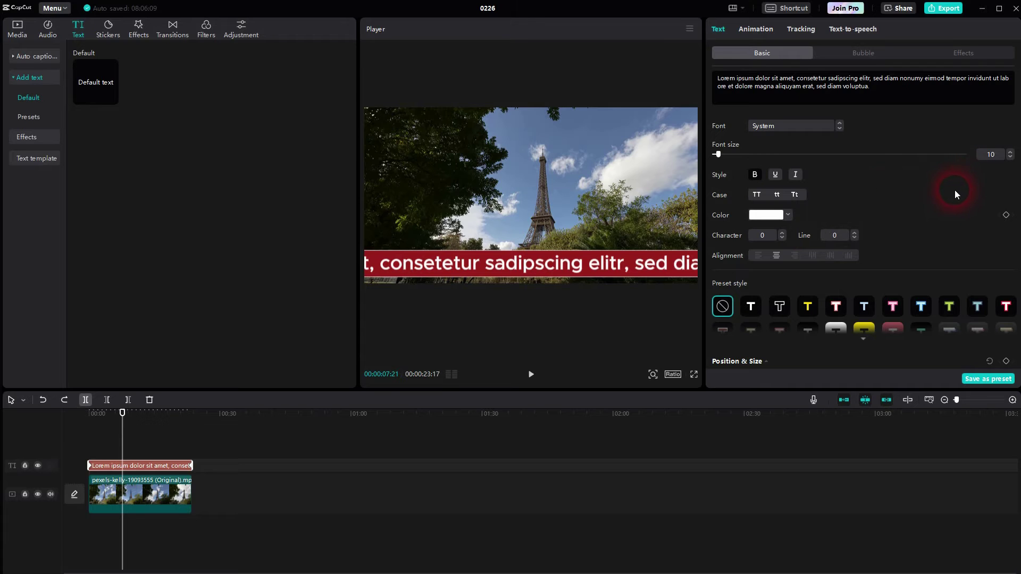
pyautogui.scroll(-3, 956, 194)
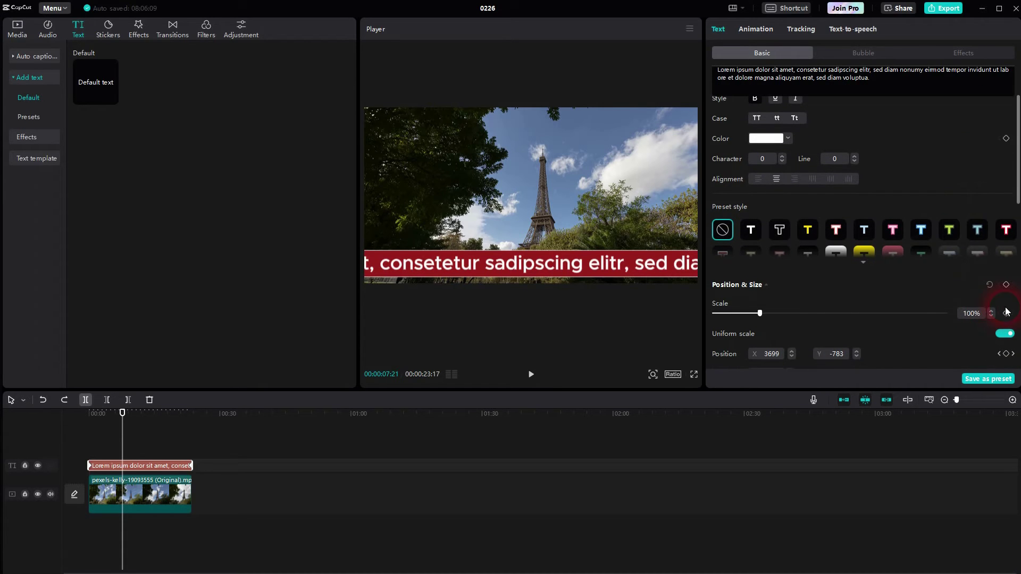
pyautogui.click(990, 316)
pyautogui.click(990, 315)
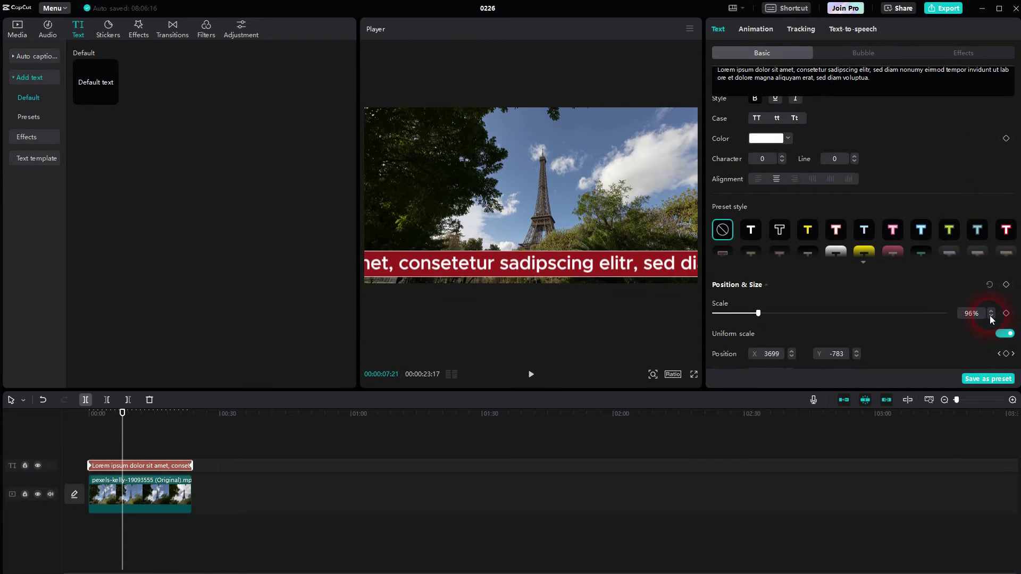
pyautogui.click(989, 315)
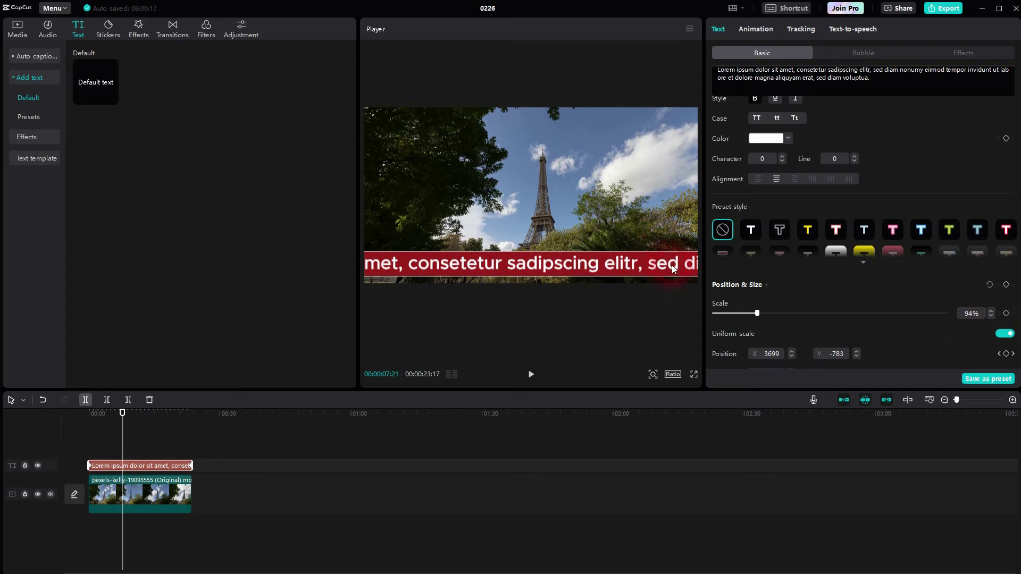
pyautogui.click(972, 315)
pyautogui.write('1')
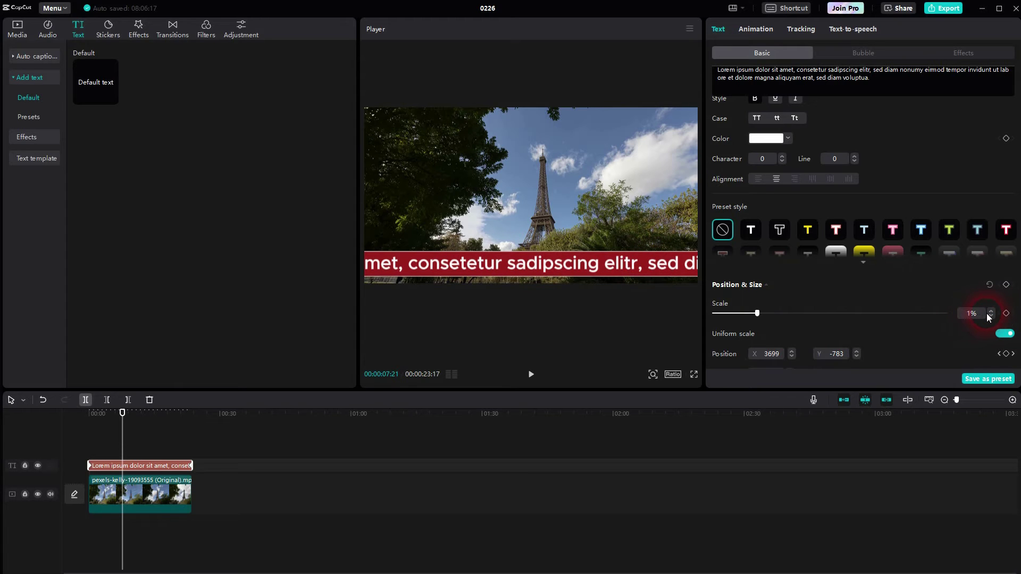
pyautogui.write('00')
pyautogui.press('Return')
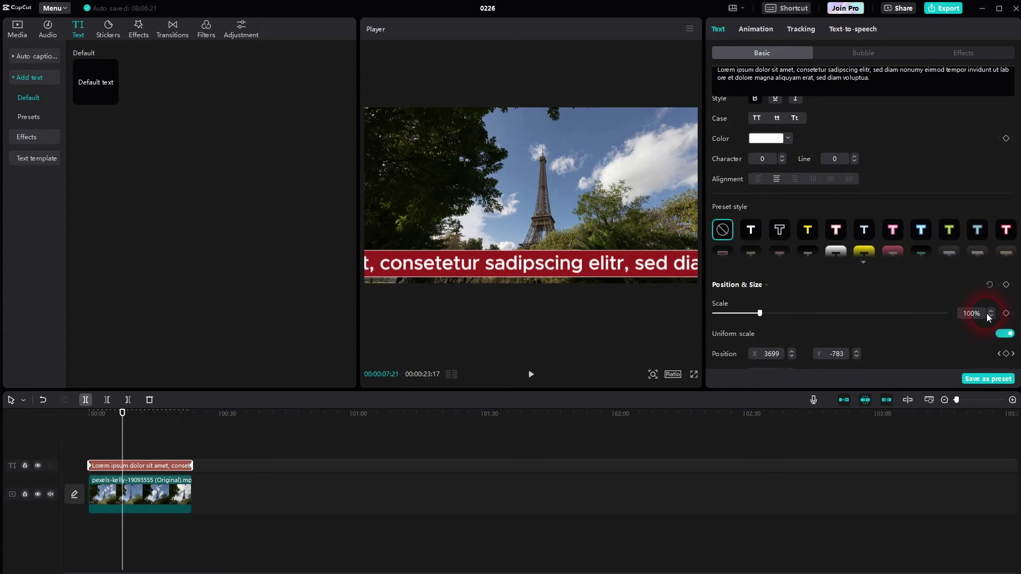
# Step: Play the remaining part of the scrolling text and highlight its full wording in the text settings
pyautogui.click(531, 374)
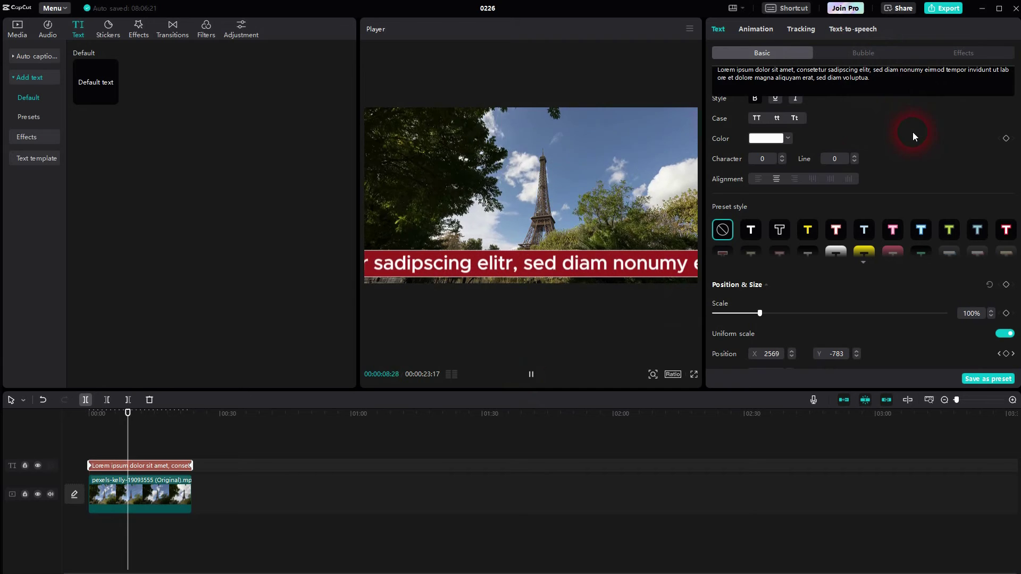
pyautogui.scroll(3, 911, 136)
pyautogui.moveTo(875, 87); pyautogui.dragTo(710, 76)
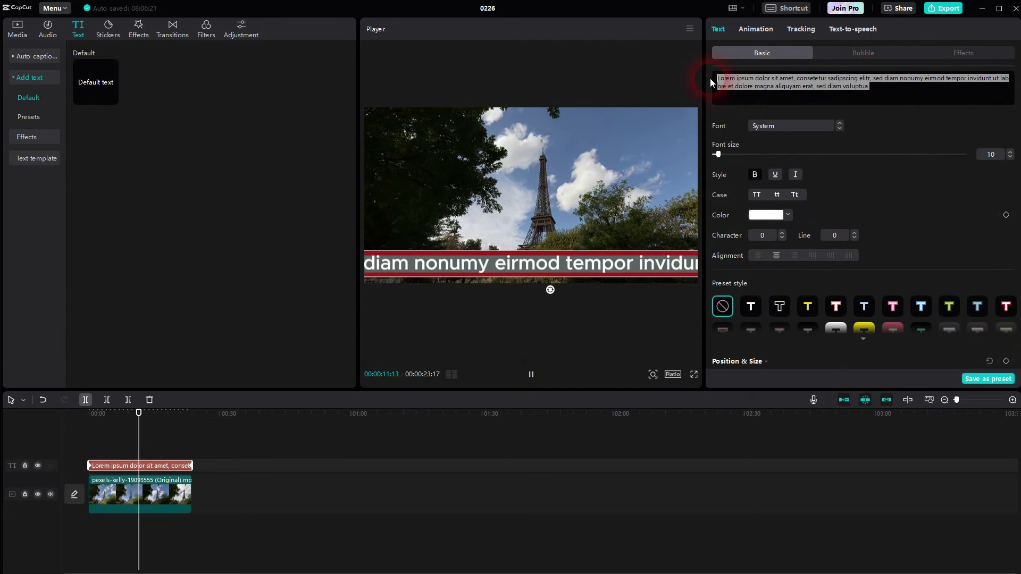
pyautogui.click(897, 129)
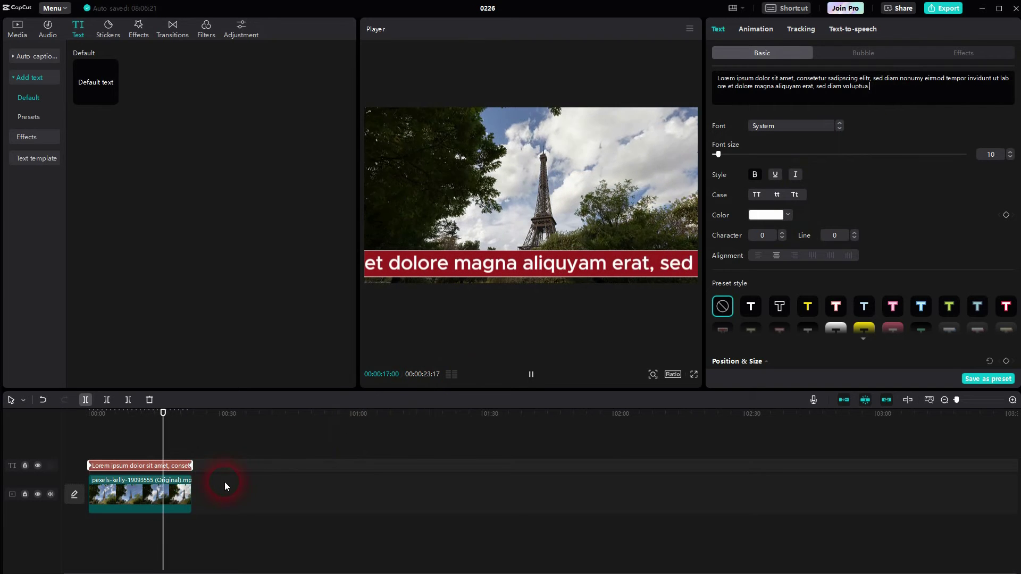
pyautogui.click(168, 465)
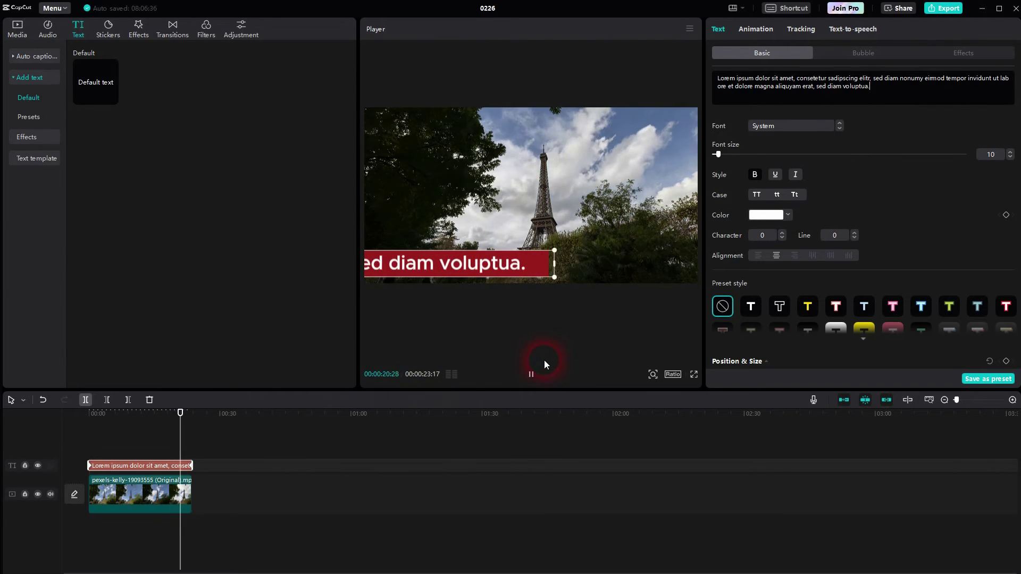
pyautogui.click(531, 373)
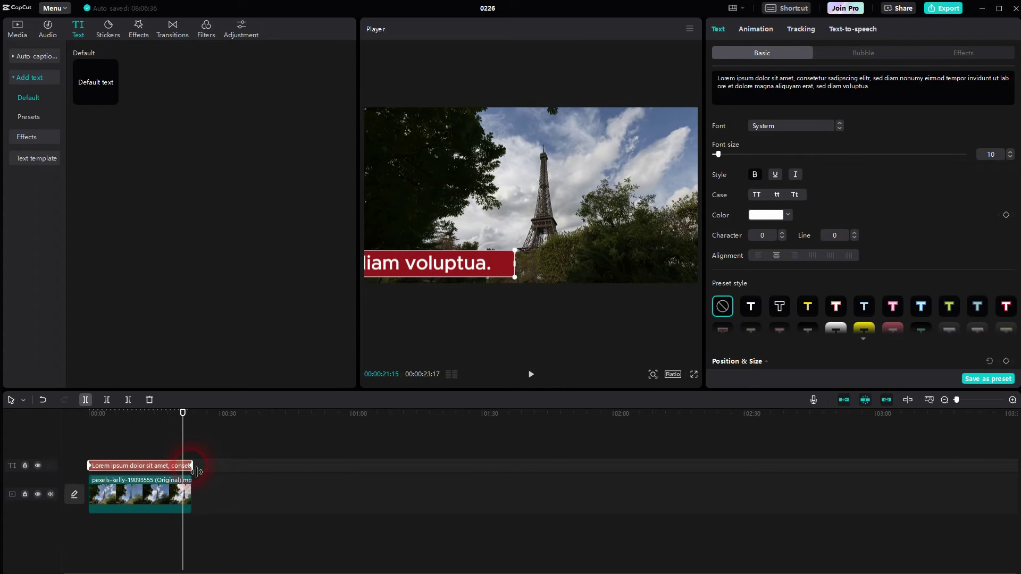
# Step: Extend the text clip to 00:01:03:04 with its end keyframe moved near the new end, and play the scroll from the start
pyautogui.moveTo(197, 472); pyautogui.dragTo(365, 466)
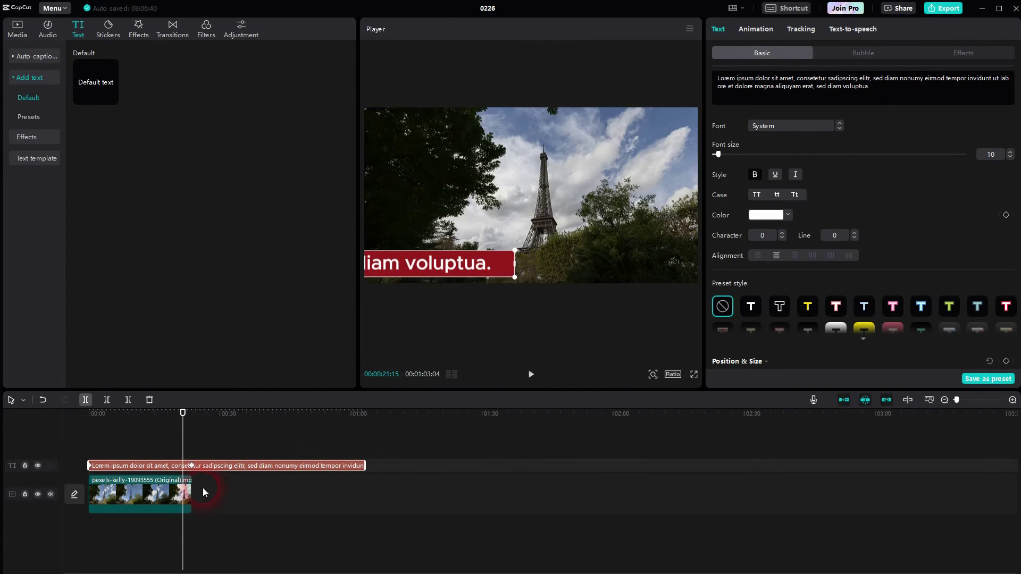
pyautogui.click(200, 468)
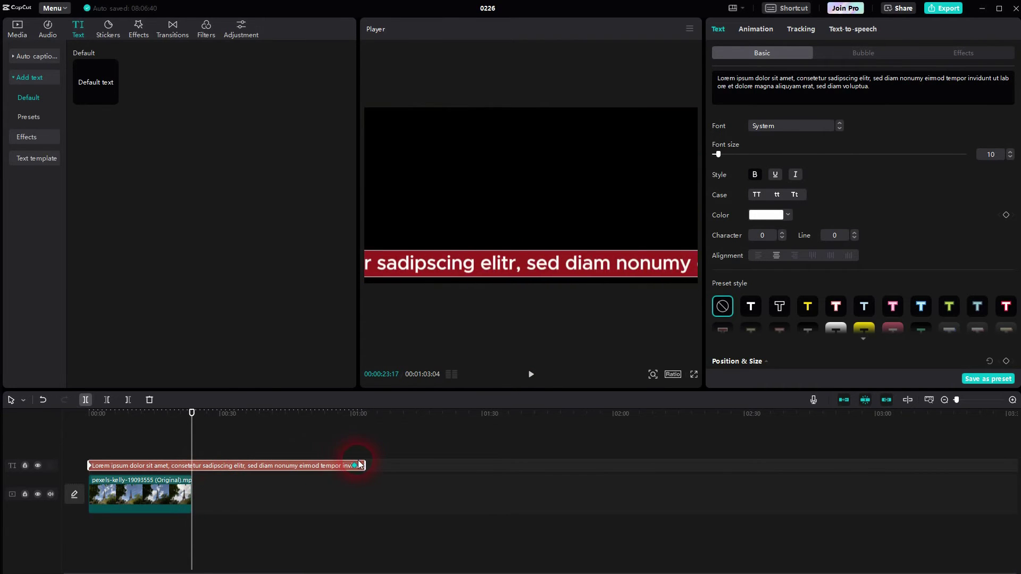
pyautogui.moveTo(195, 441); pyautogui.dragTo(85, 452)
pyautogui.click(533, 375)
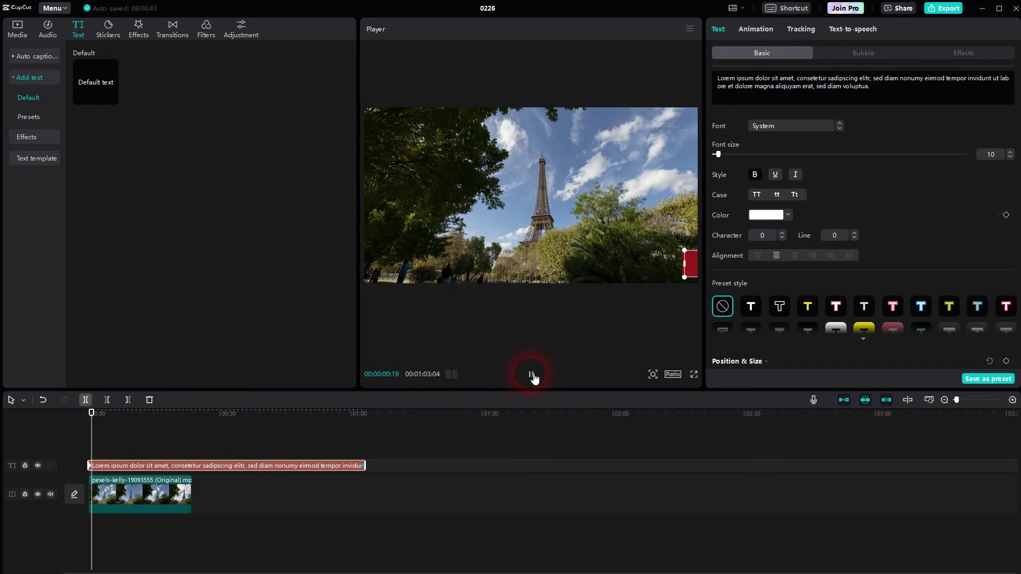
pyautogui.click(162, 493)
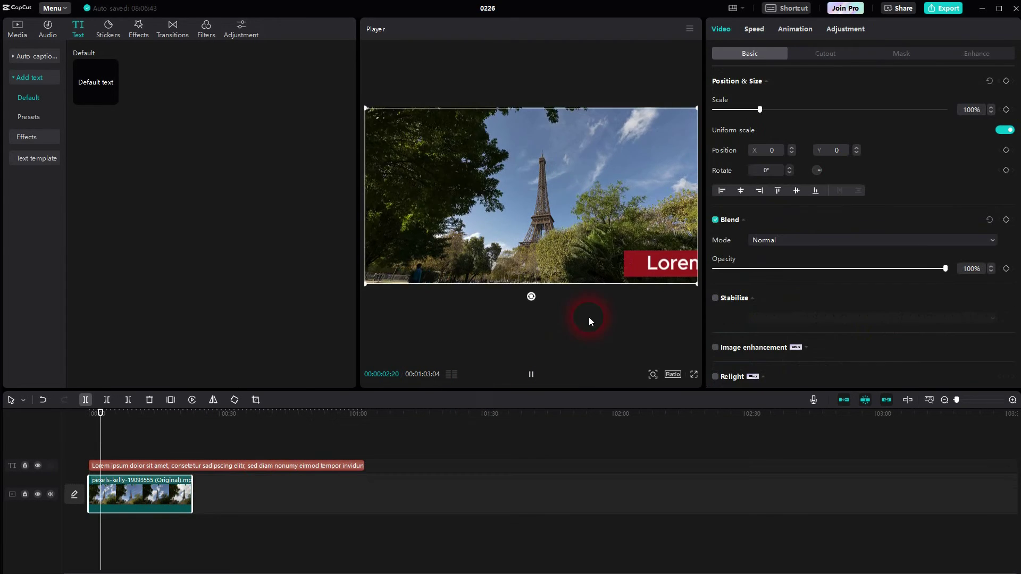
pyautogui.click(531, 375)
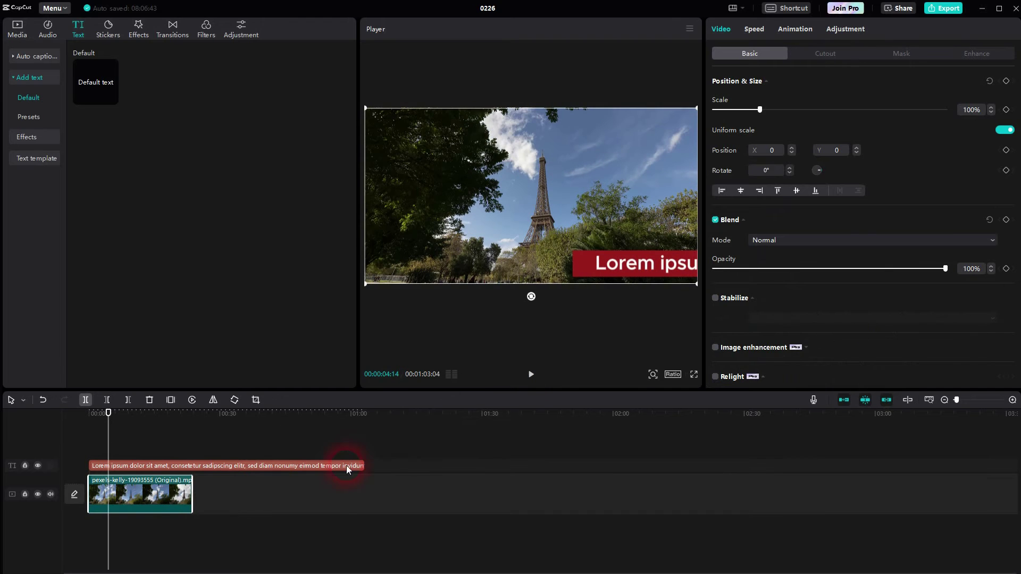
# Step: Shorten the text clip to end at about 00:00:19:13 and play the result
pyautogui.moveTo(367, 474); pyautogui.dragTo(174, 473)
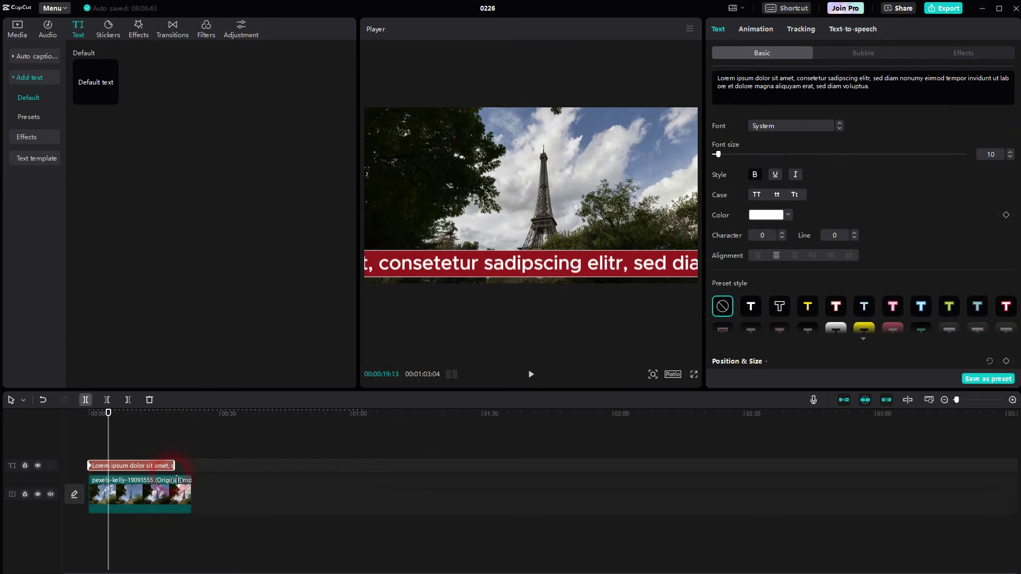
pyautogui.click(531, 374)
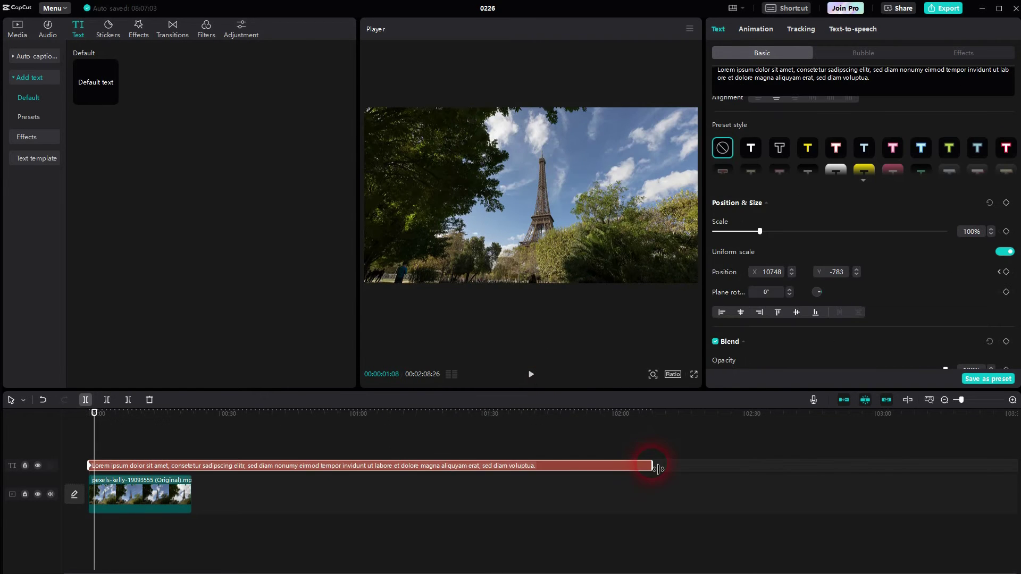
# Step: Undo the text clip's length changes and the end keyframe's move
pyautogui.hotkey('ctrl', 'z')
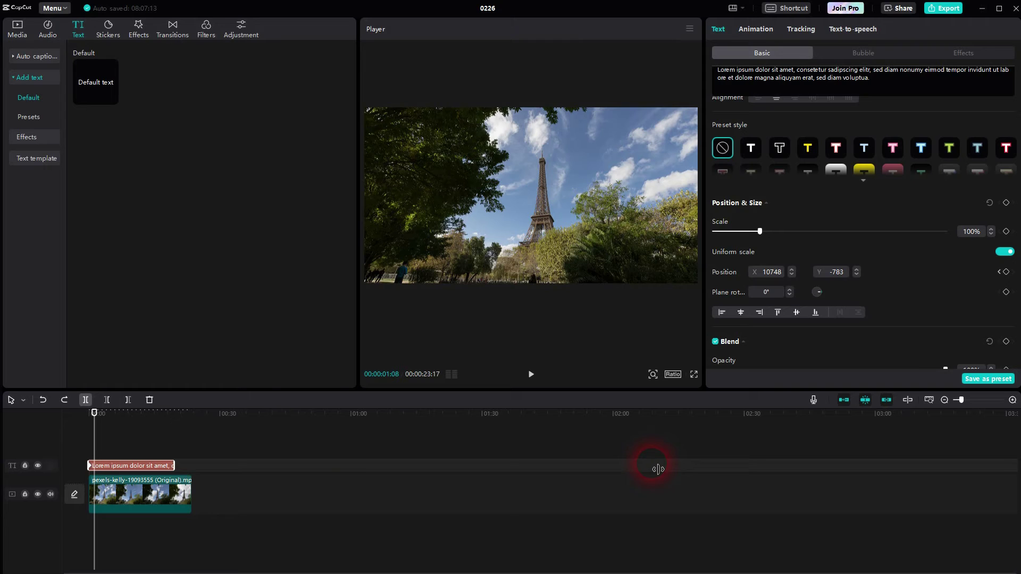
pyautogui.hotkey('ctrl', 'z')
pyautogui.hotkey('ctrl', 'z')
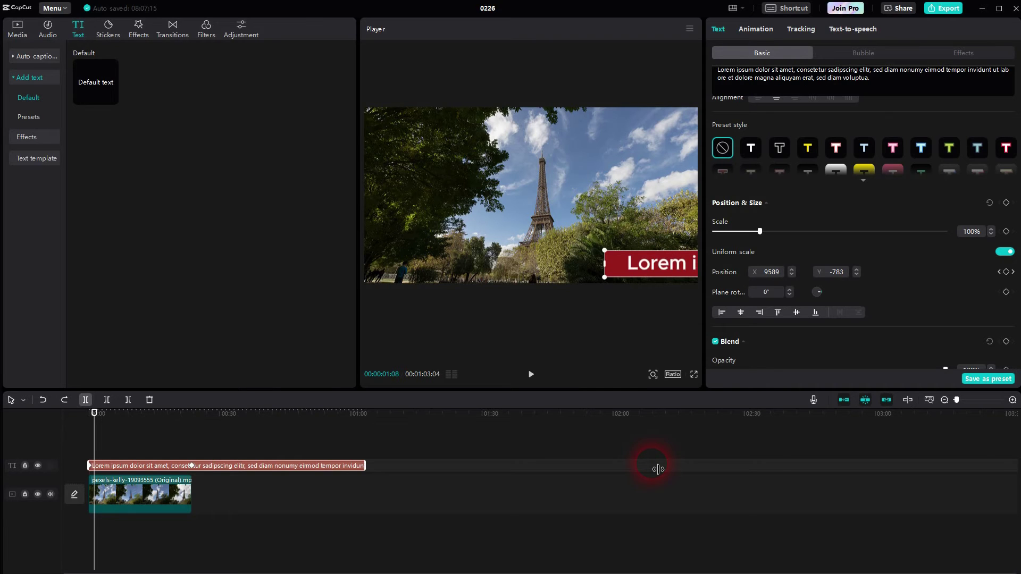
pyautogui.hotkey('ctrl', 'z')
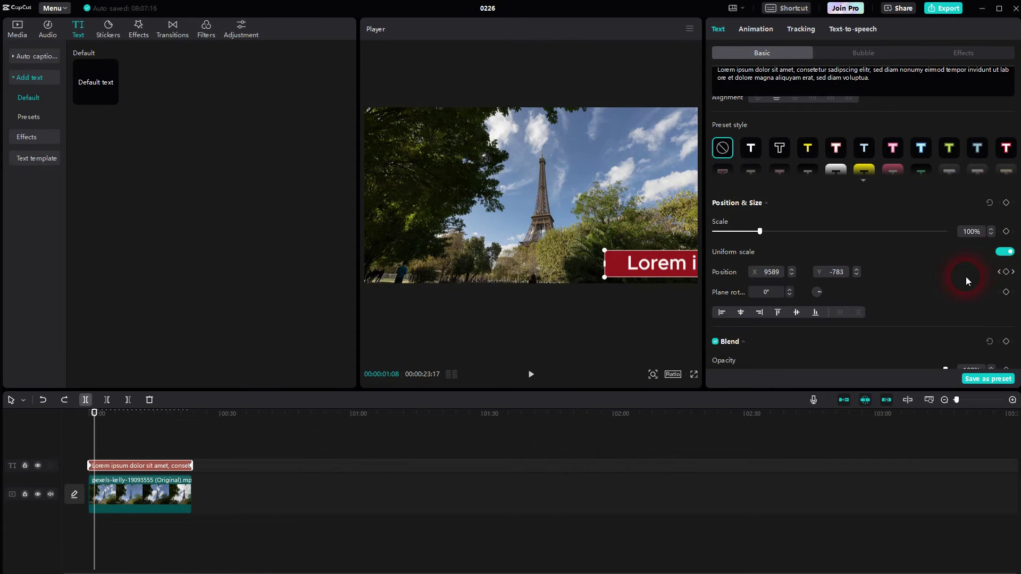
# Step: Check the text's start and end position keyframes, stopping at the end one, and highlight the full wording
pyautogui.click(999, 273)
pyautogui.click(1013, 274)
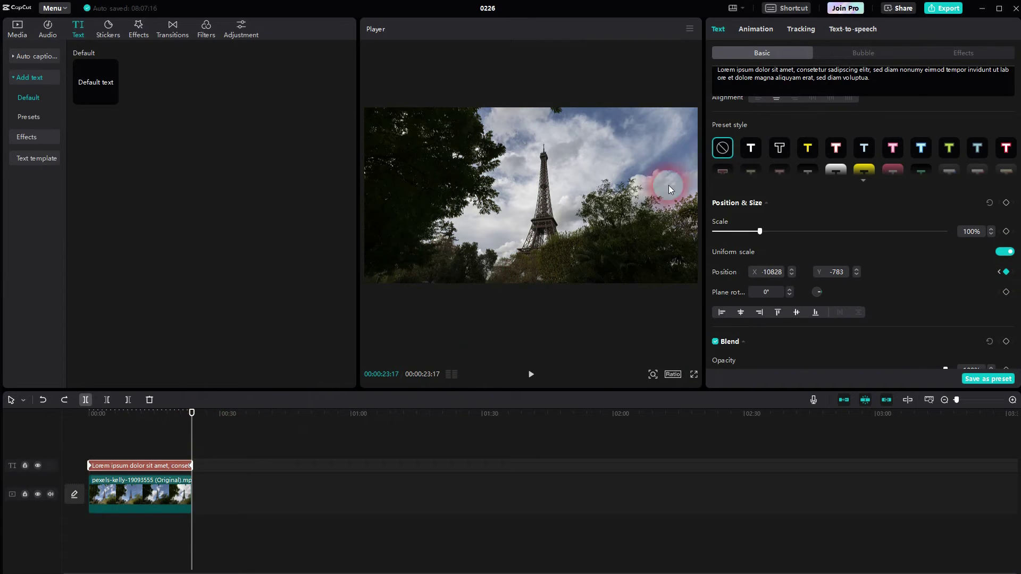
pyautogui.scroll(3, 886, 89)
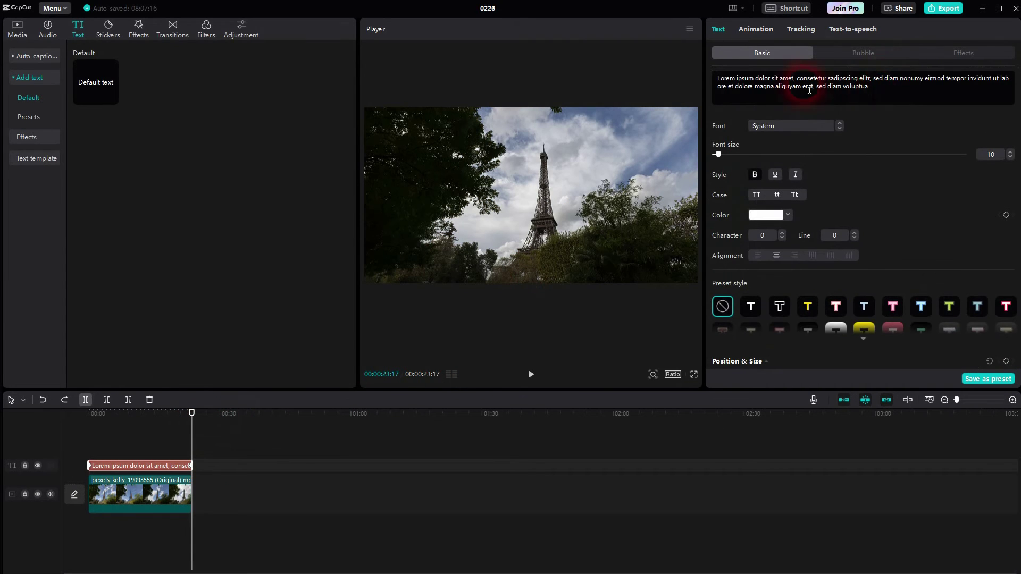
pyautogui.moveTo(883, 90); pyautogui.dragTo(707, 77)
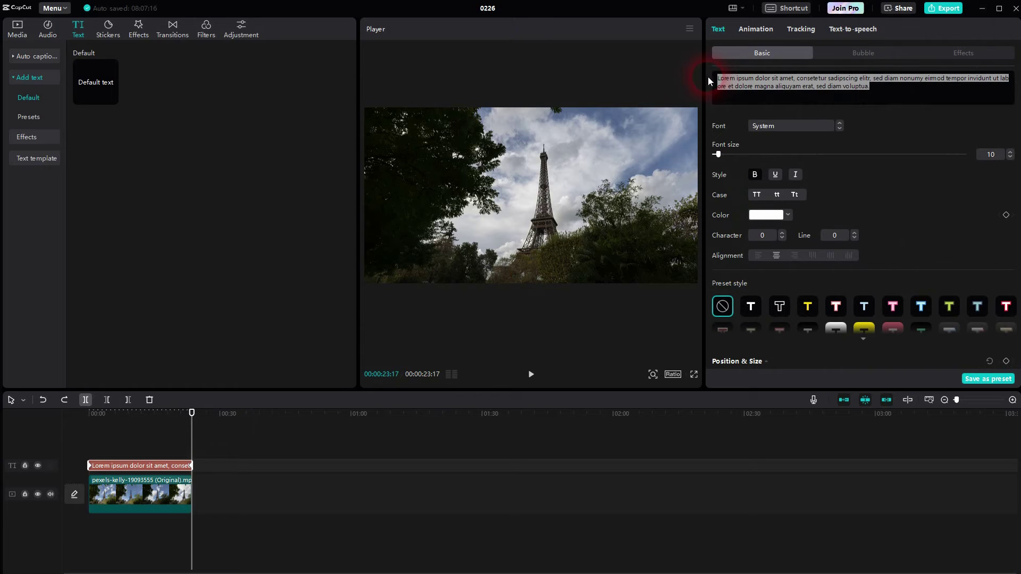
pyautogui.click(886, 93)
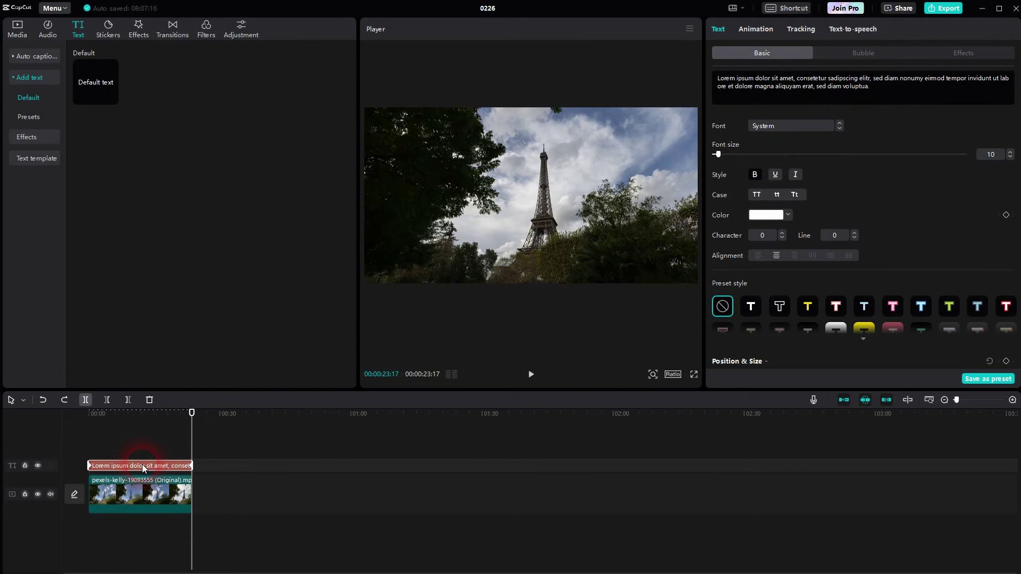
# Step: Duplicate the text clip and place the copy directly after the original, at 00:00:23:17
pyautogui.hotkey('ctrl', 'c')
pyautogui.hotkey('ctrl', 'v')
pyautogui.click(237, 465)
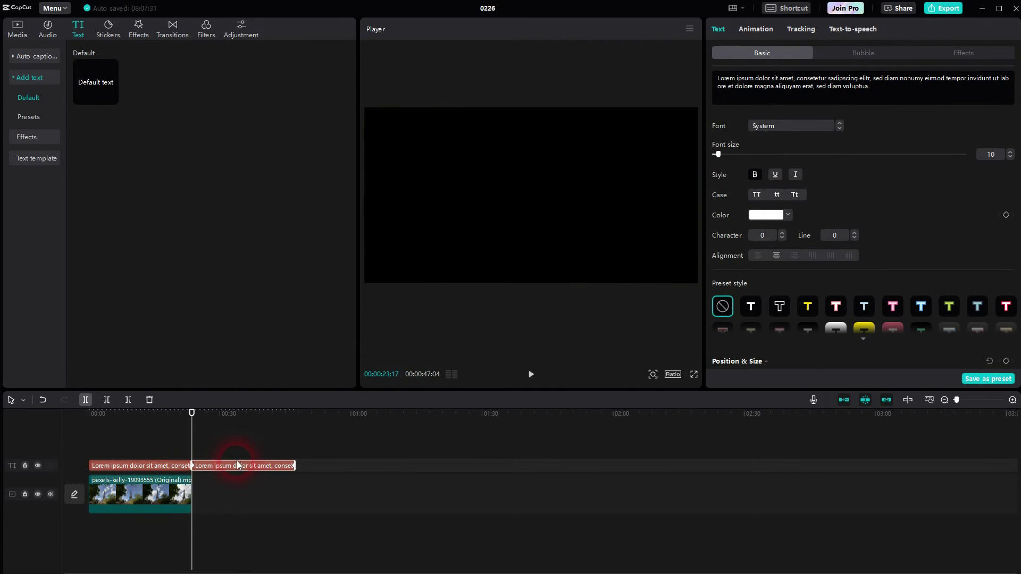
# Step: Review the first text clip's full wording and select the duplicated text clip
pyautogui.click(146, 467)
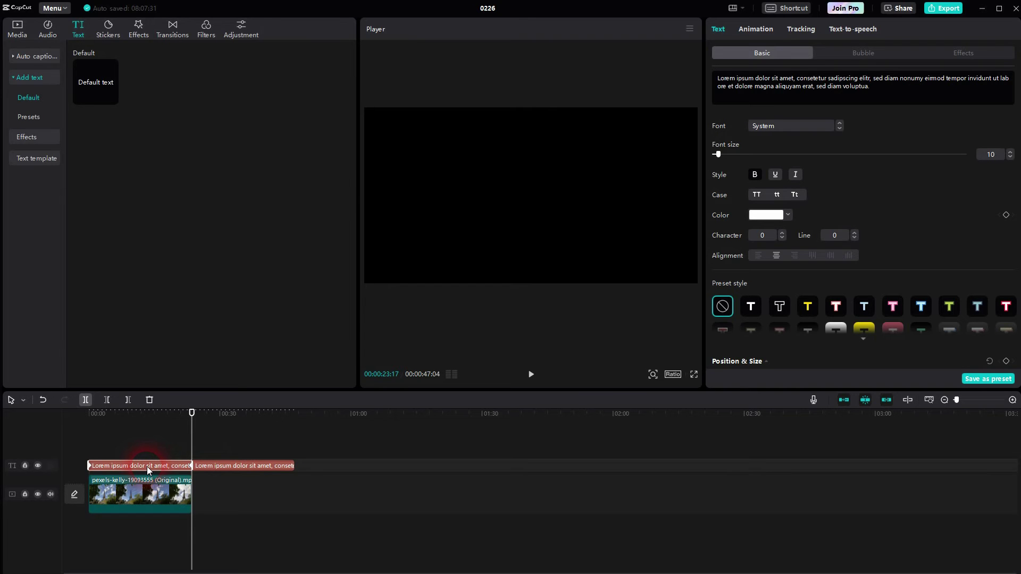
pyautogui.click(887, 95)
pyautogui.moveTo(886, 94); pyautogui.dragTo(757, 69)
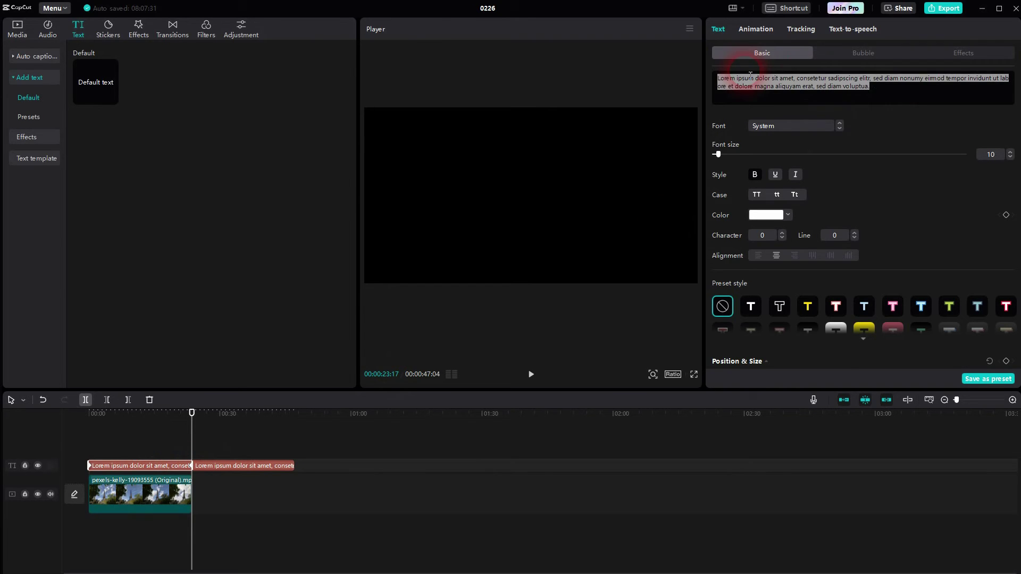
pyautogui.click(901, 98)
pyautogui.click(242, 467)
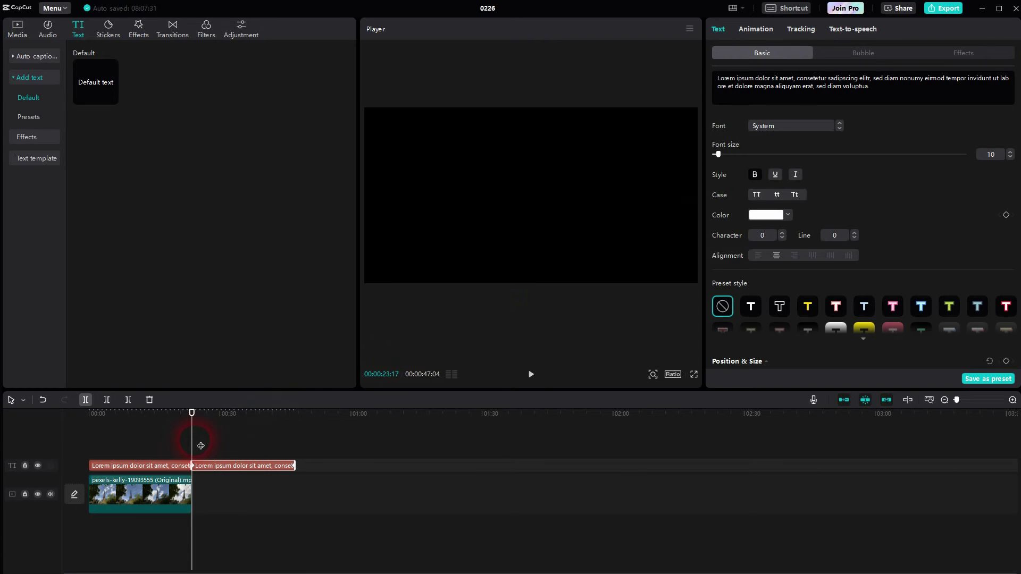
# Step: Duplicate the video clip and place the copy directly after the original on the main track
pyautogui.moveTo(197, 442); pyautogui.dragTo(148, 443)
pyautogui.click(153, 495)
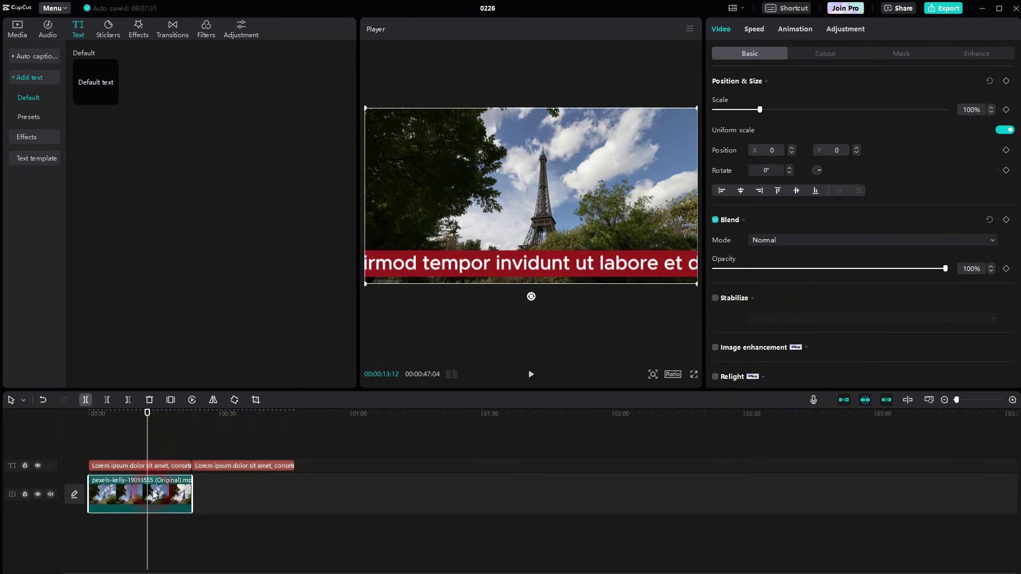
pyautogui.hotkey('ctrl', 'c')
pyautogui.hotkey('ctrl', 'v')
pyautogui.moveTo(194, 475); pyautogui.dragTo(239, 518)
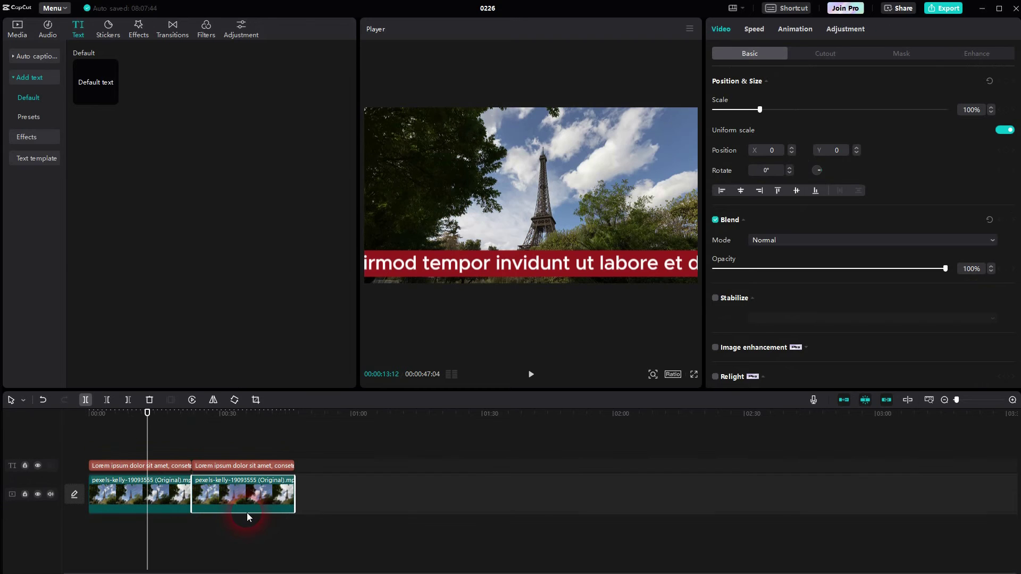
# Step: Move the second text clip to a track above, overlapping the first from about 00:00:21, and play the transition
pyautogui.click(154, 439)
pyautogui.moveTo(154, 440); pyautogui.dragTo(191, 448)
pyautogui.click(214, 466)
pyautogui.click(182, 447)
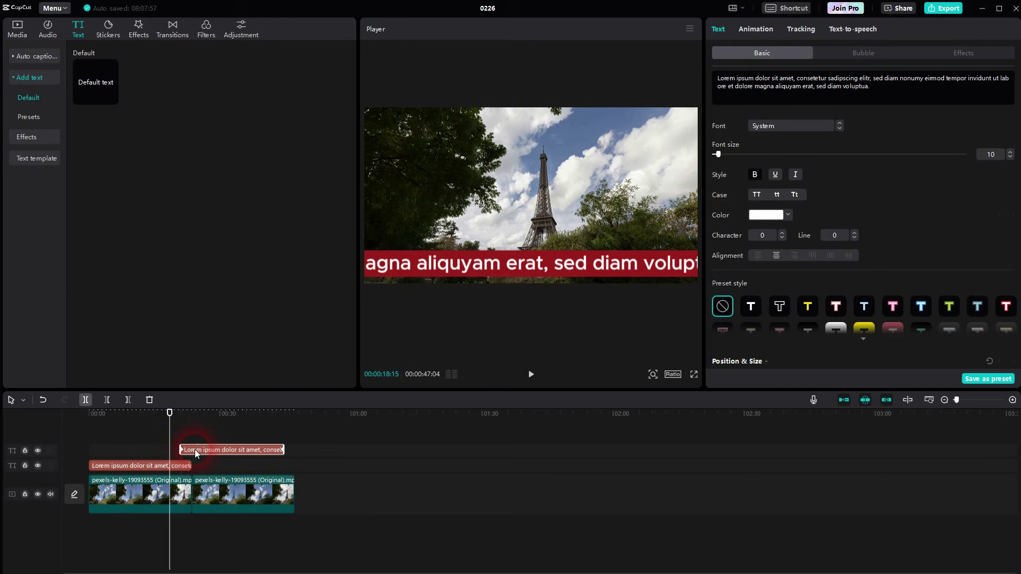
pyautogui.click(531, 374)
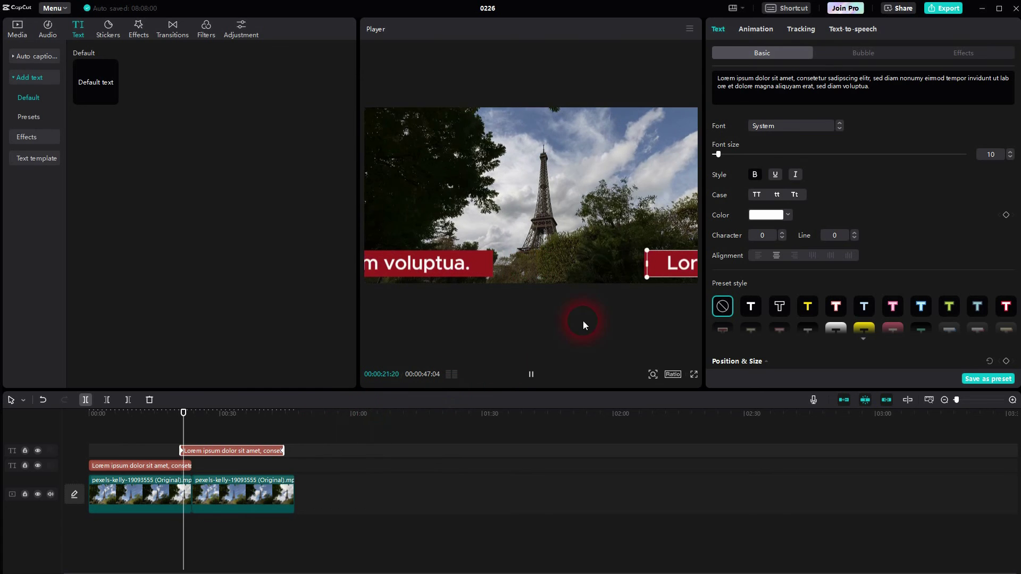
# Step: Shift the second text clip earlier to start at about 00:00:18 and play the overlap with the first text
pyautogui.press('space')
pyautogui.moveTo(192, 428); pyautogui.dragTo(169, 431)
pyautogui.press('space')
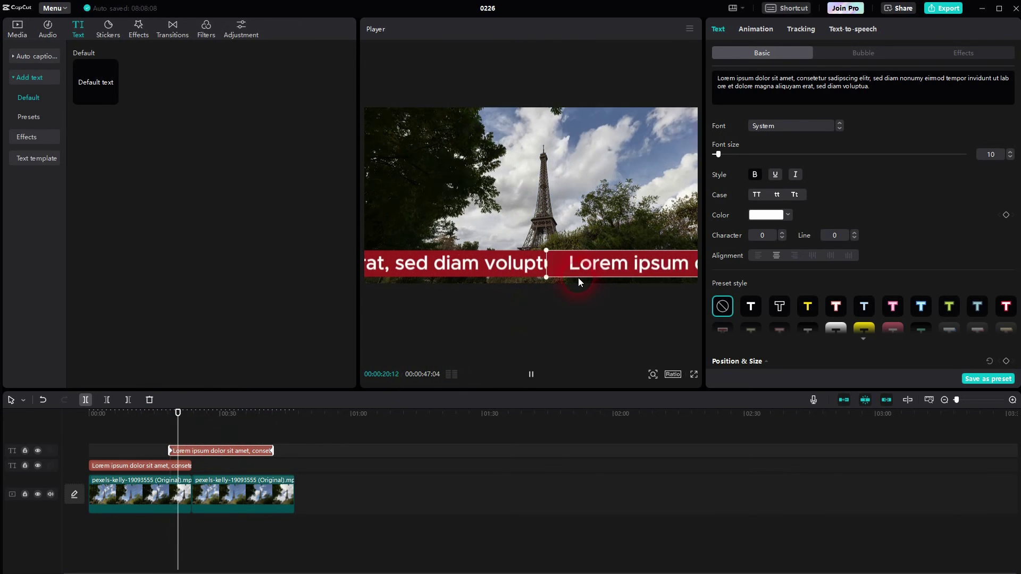
# Step: Pause the preview, step back to 00:00:20:04 and move the second text clip to start there
pyautogui.press('space')
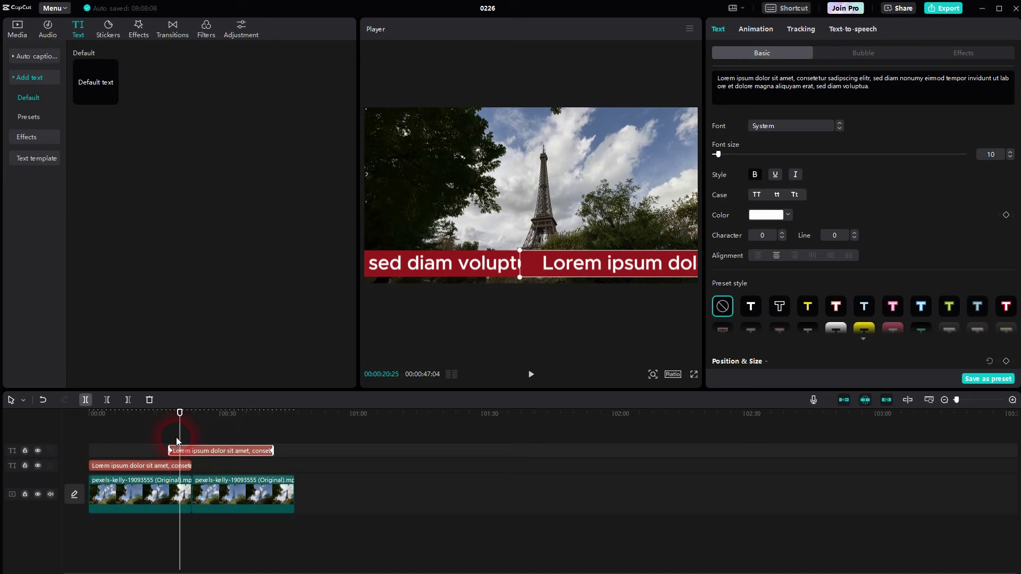
pyautogui.press('Left')
pyautogui.press('Left')
pyautogui.press('Left')
pyautogui.press('Left')
pyautogui.press('Left')
pyautogui.press('Left')
pyautogui.press('Left')
pyautogui.press('Left')
pyautogui.press('Left')
pyautogui.press('Left')
pyautogui.press('Left')
pyautogui.press('Left')
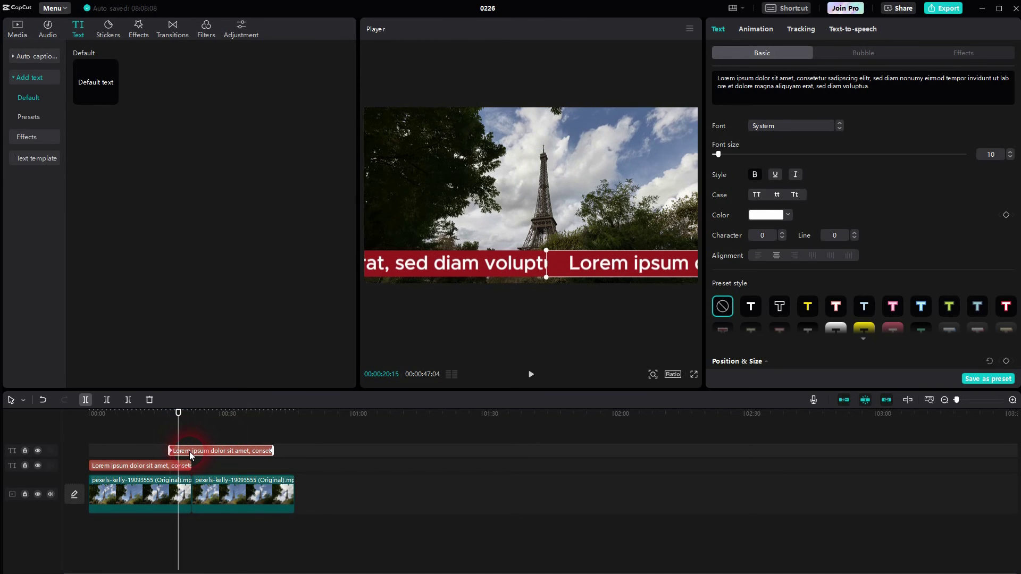
pyautogui.press('Left')
pyautogui.press('Left')
pyautogui.press('Left')
pyautogui.press('Left')
pyautogui.press('Left')
pyautogui.press('Left')
pyautogui.press('Left')
pyautogui.press('Left')
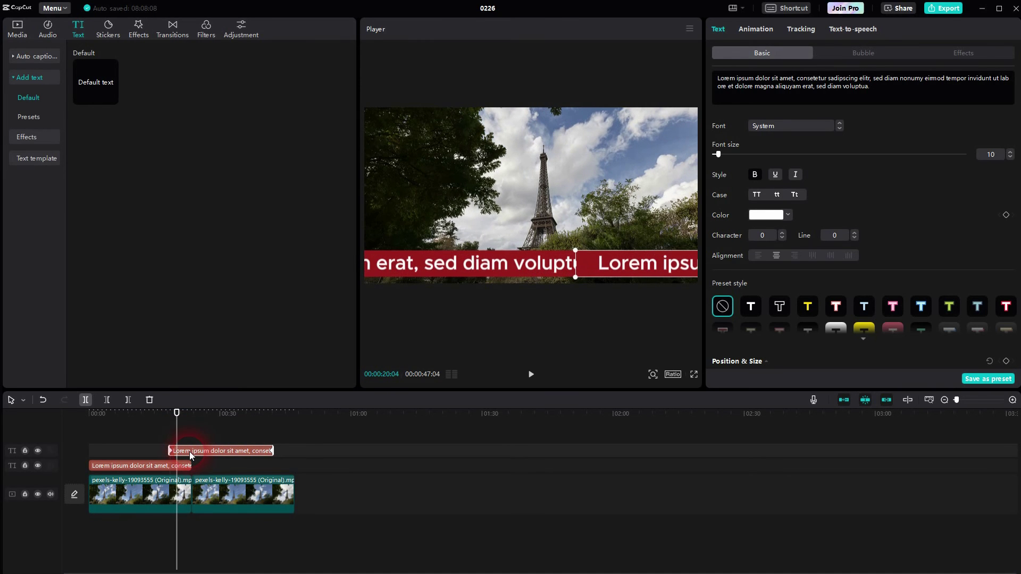
pyautogui.moveTo(190, 451); pyautogui.dragTo(195, 452)
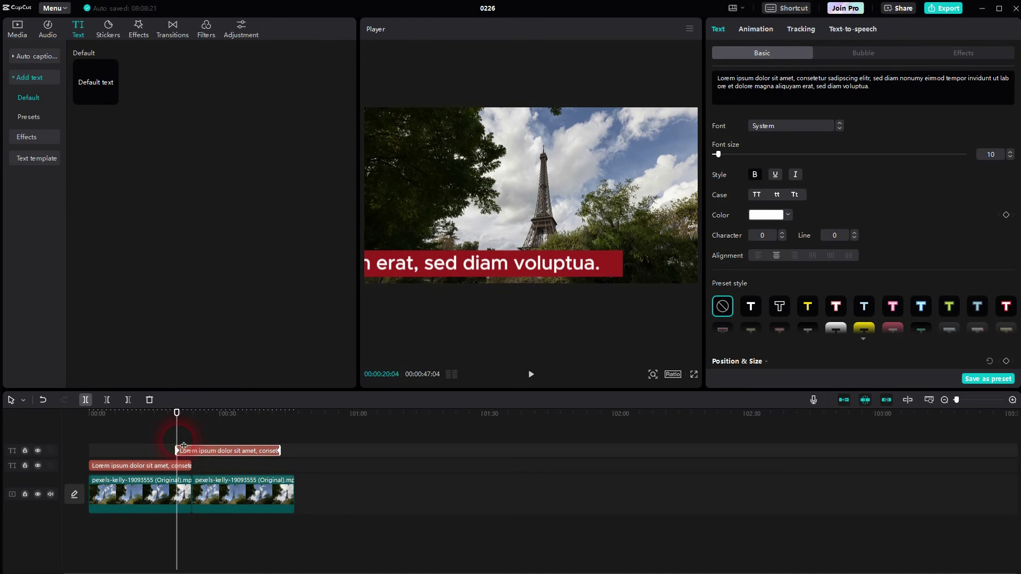
# Step: Step back to 00:00:19:24, align the second text clip's start with that frame and play the transition
pyautogui.press('Left')
pyautogui.press('Left')
pyautogui.press('Left')
pyautogui.press('Left')
pyautogui.press('Left')
pyautogui.press('Left')
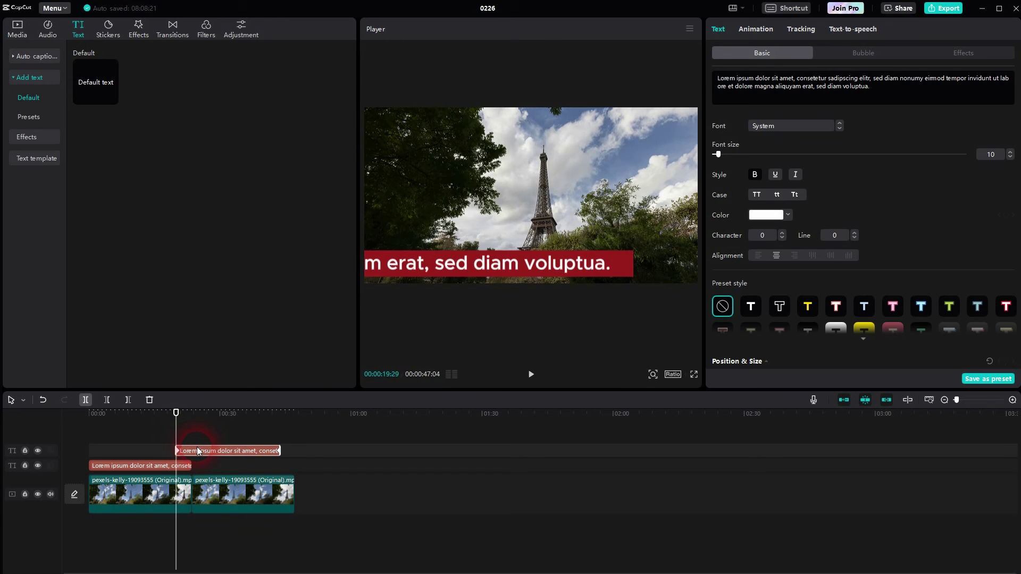
pyautogui.press('Left')
pyautogui.press('Left')
pyautogui.press('Left')
pyautogui.press('Left')
pyautogui.moveTo(197, 451); pyautogui.dragTo(198, 452)
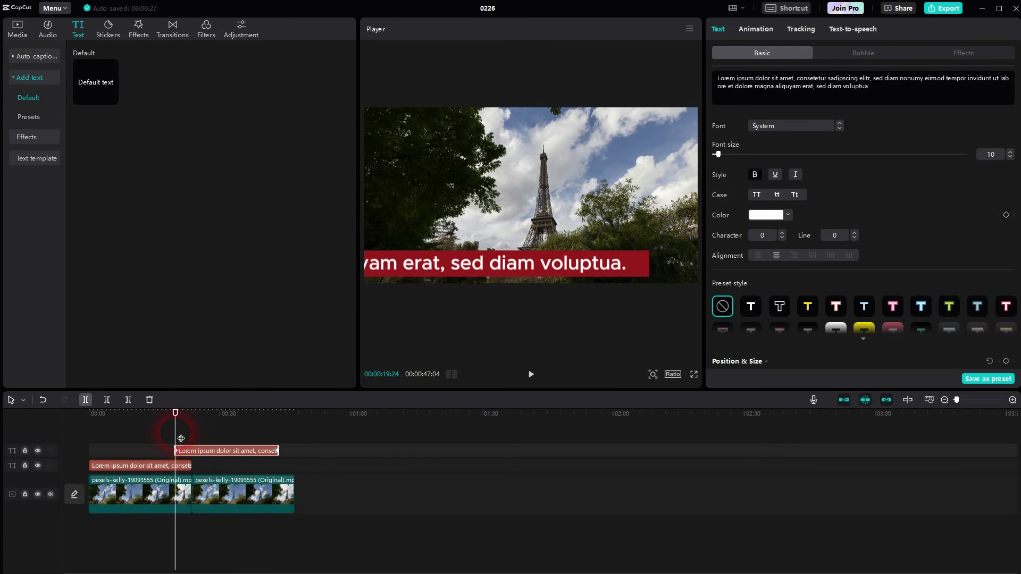
pyautogui.press('space')
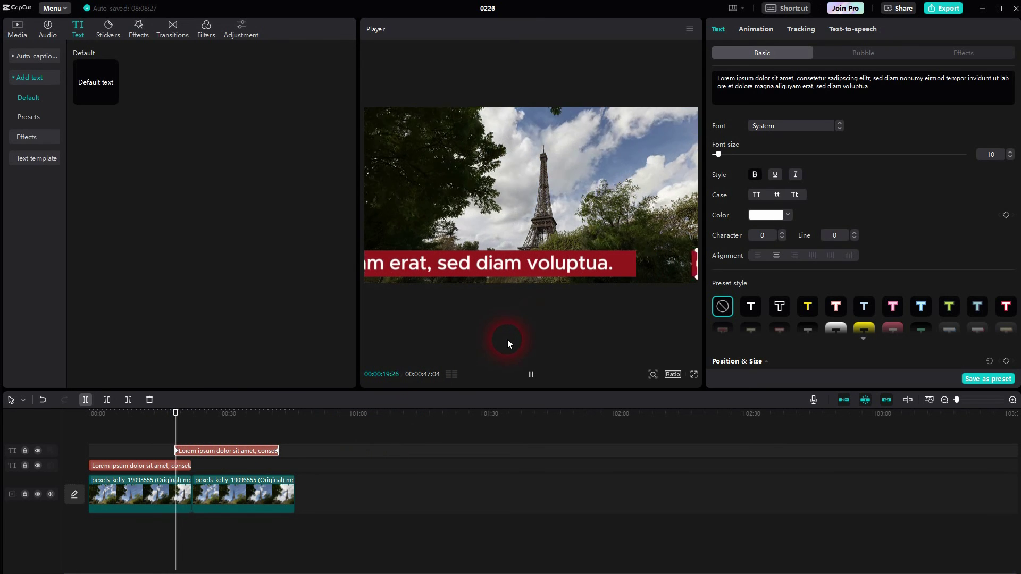
pyautogui.press('space')
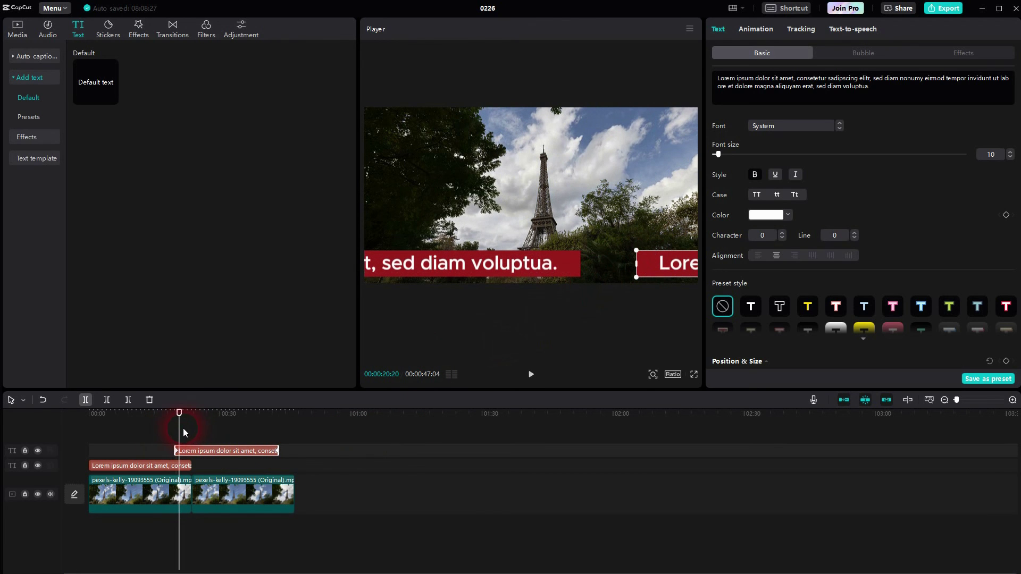
# Step: Shift the second text clip earlier to start at about 00:00:19 and play the transition from 00:00:16:13
pyautogui.moveTo(186, 433); pyautogui.dragTo(160, 433)
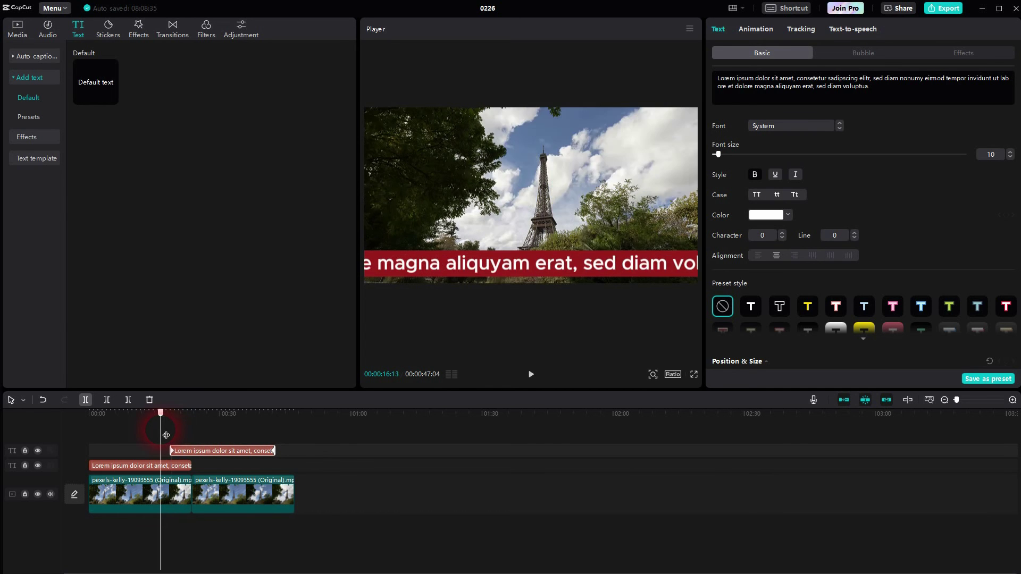
pyautogui.press('space')
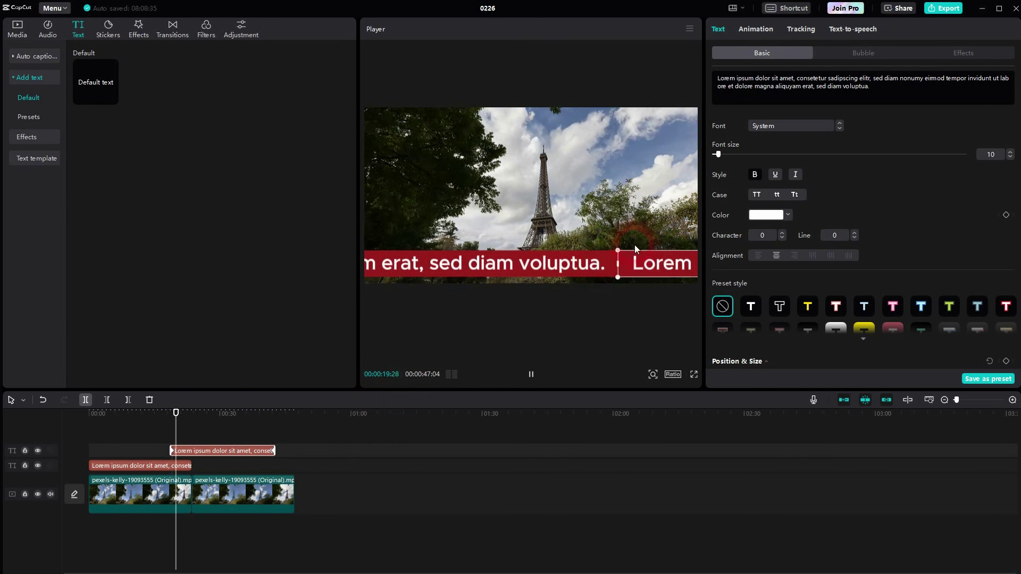
pyautogui.click(530, 373)
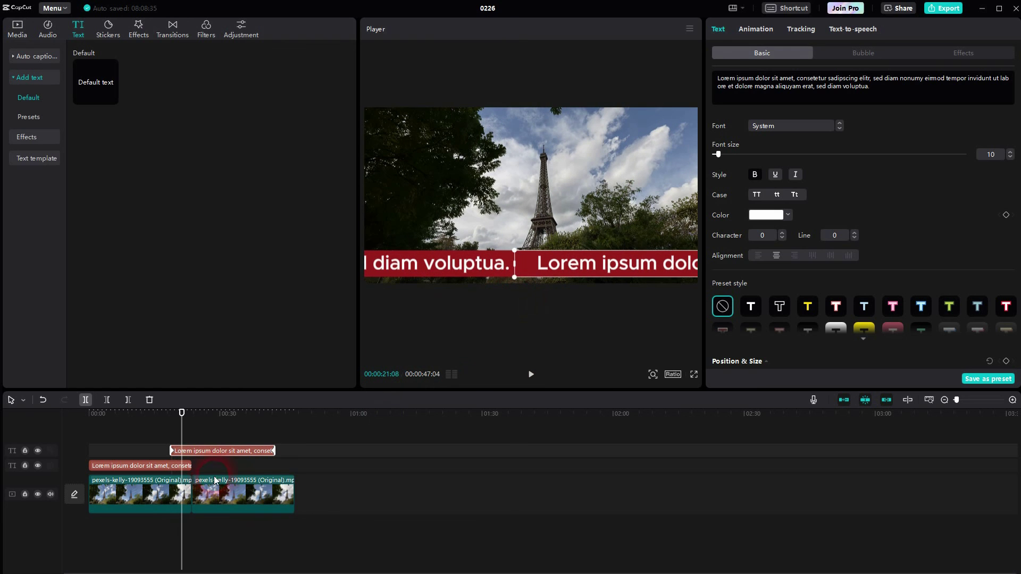
# Step: Check the first text clip's outline in the preview, select the second video clip and play the ticker from 00:00:21:08
pyautogui.click(145, 466)
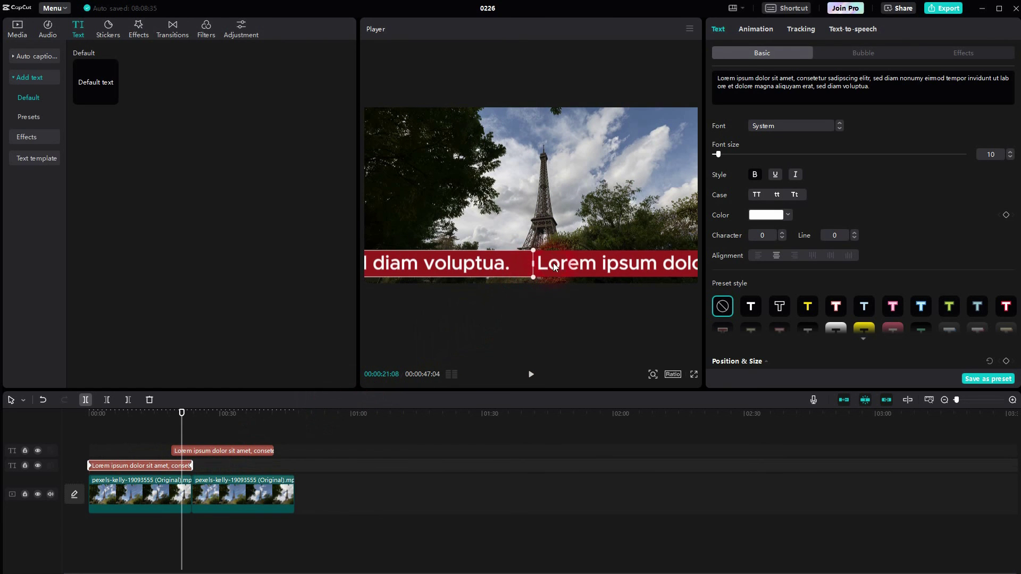
pyautogui.click(223, 493)
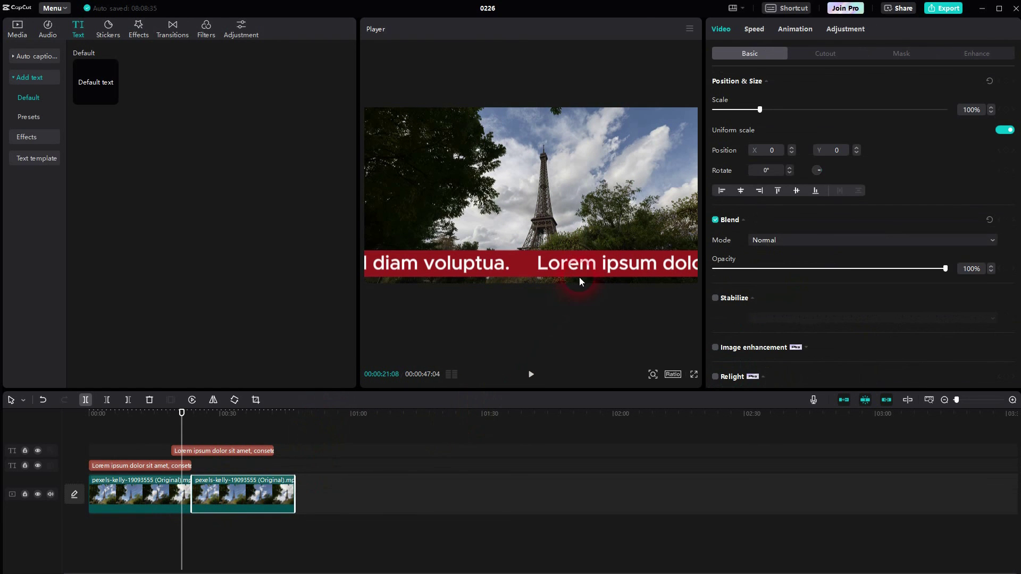
pyautogui.press('space')
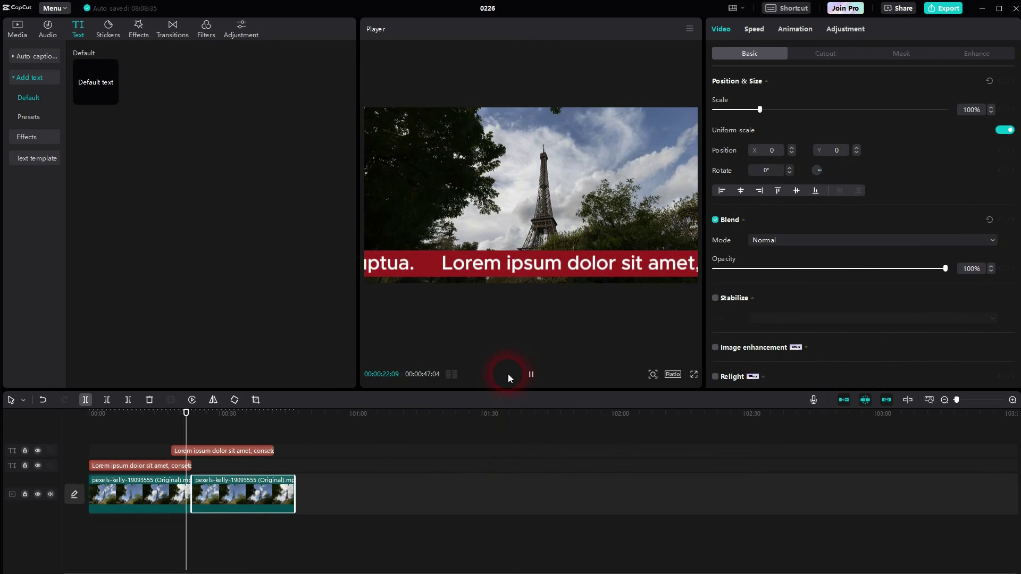